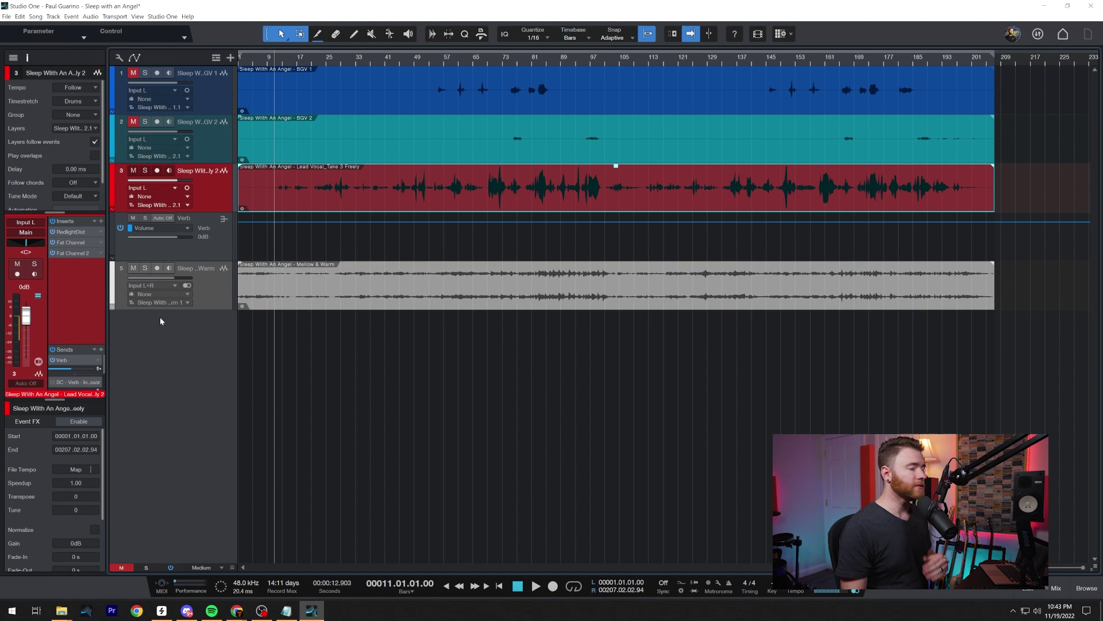
# Search the plugin list for 'pro' and insert RePitch VST as the vocal's fourth insert.
pyautogui.click(101, 221)
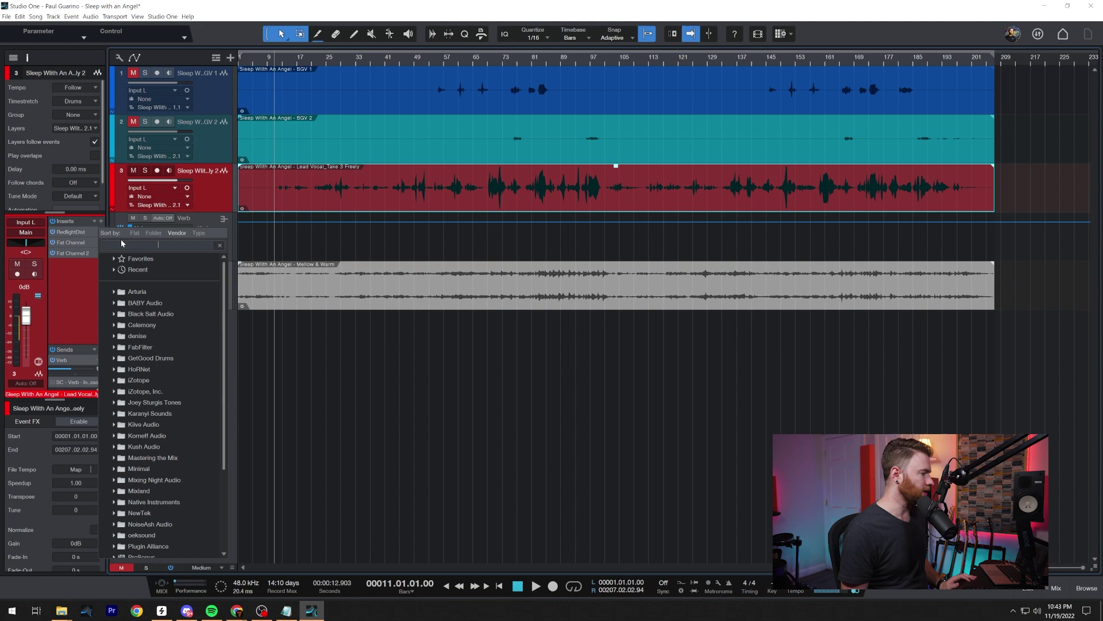
pyautogui.write('pro')
pyautogui.press('Escape')
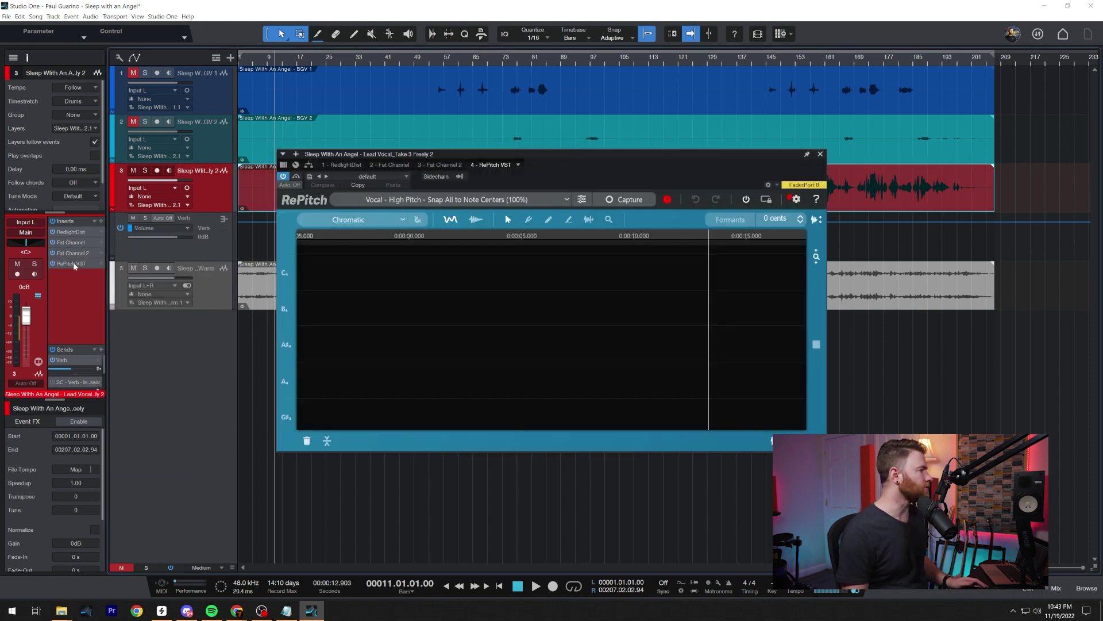
# Move RePitch to the first insert slot and capture a vocal phrase during playback, detecting F Major.
pyautogui.moveTo(74, 266); pyautogui.dragTo(73, 232)
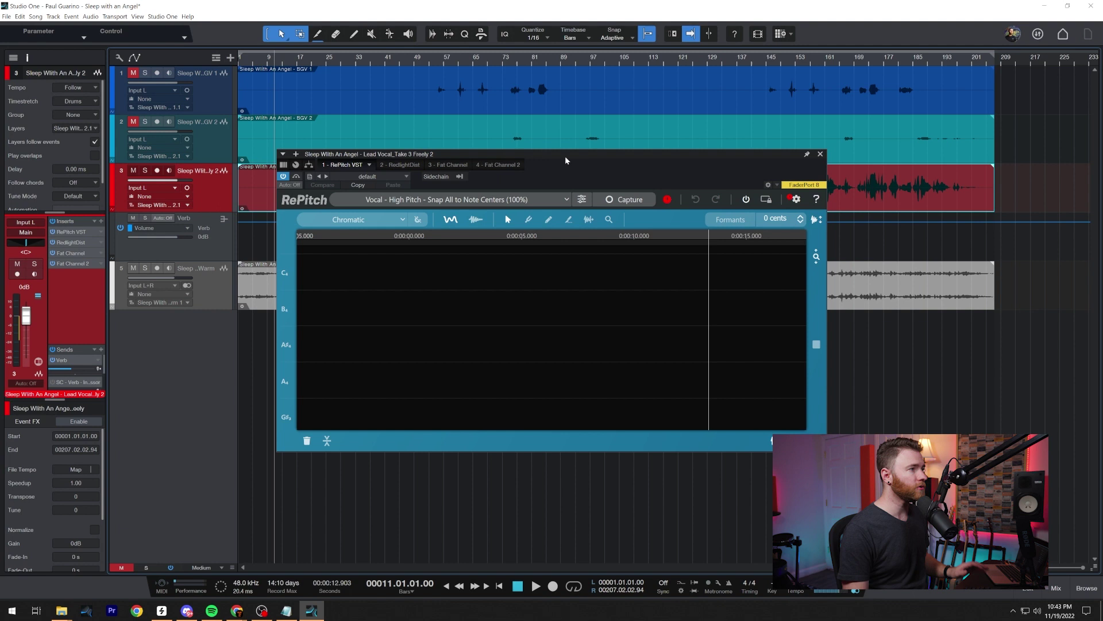
pyautogui.click(624, 200)
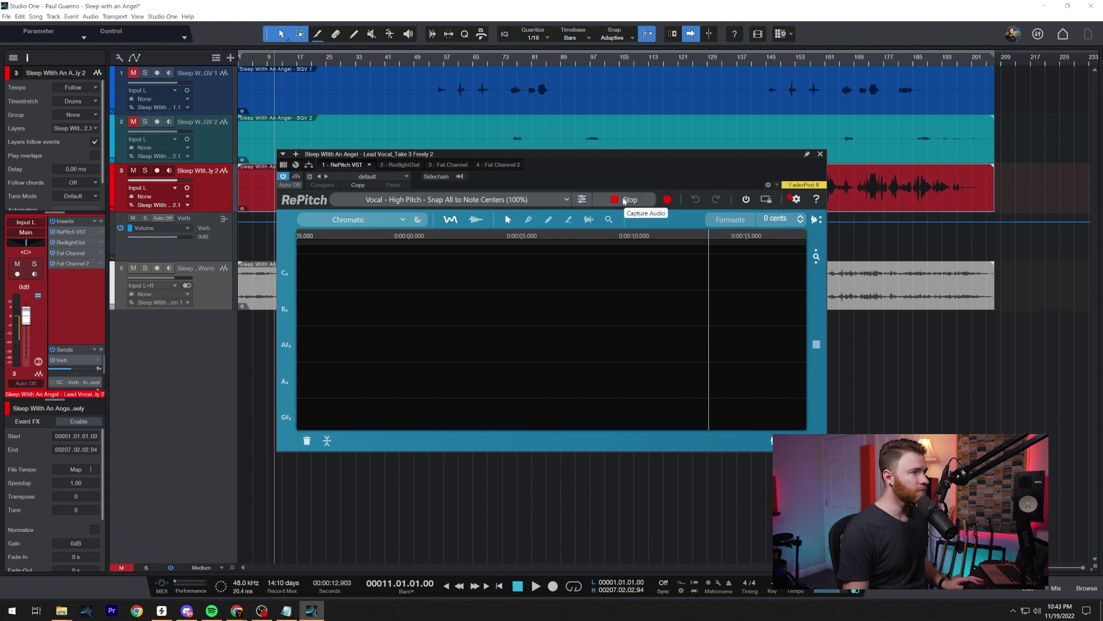
pyautogui.press('space')
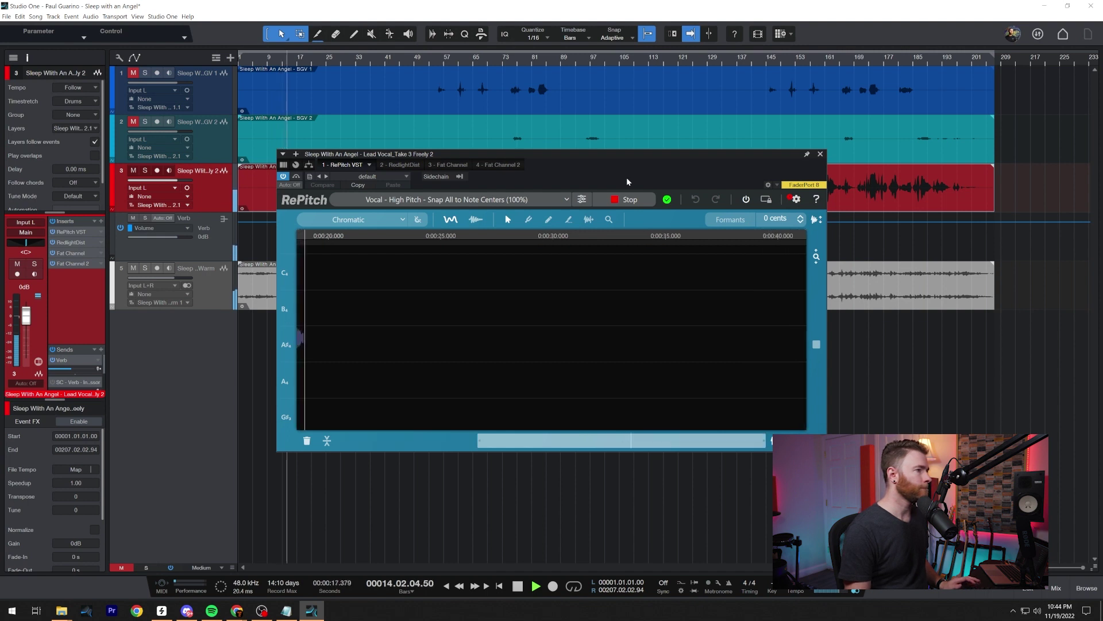
pyautogui.press('space')
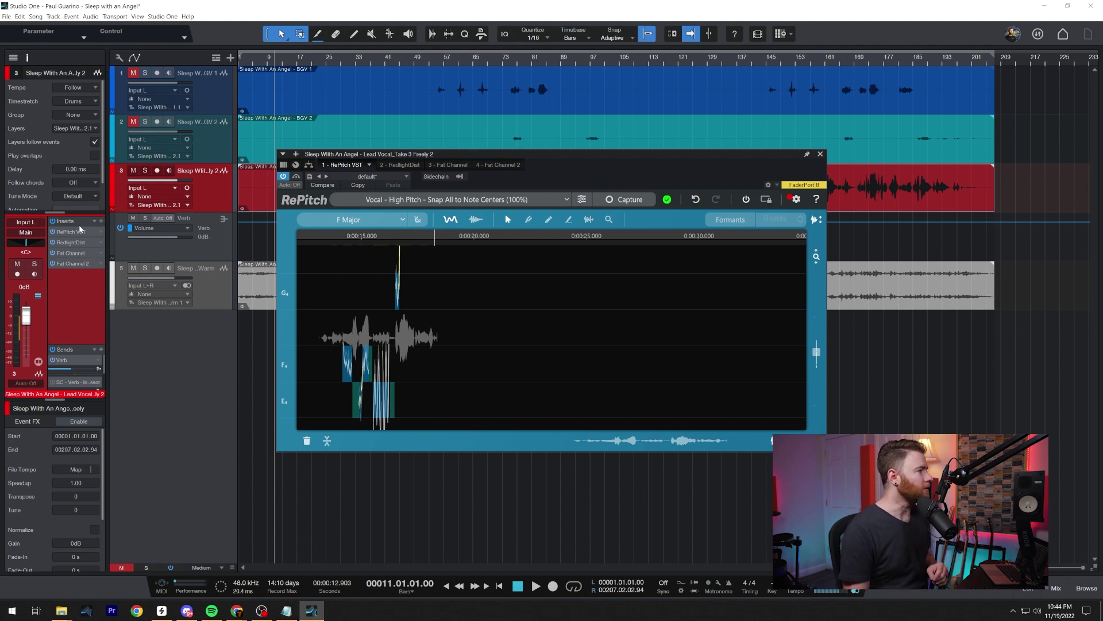
# Remove the RePitch insert and open the vocal clip via Audio > Edit with RePitch instead.
pyautogui.rightClick(99, 233)
pyautogui.click(139, 338)
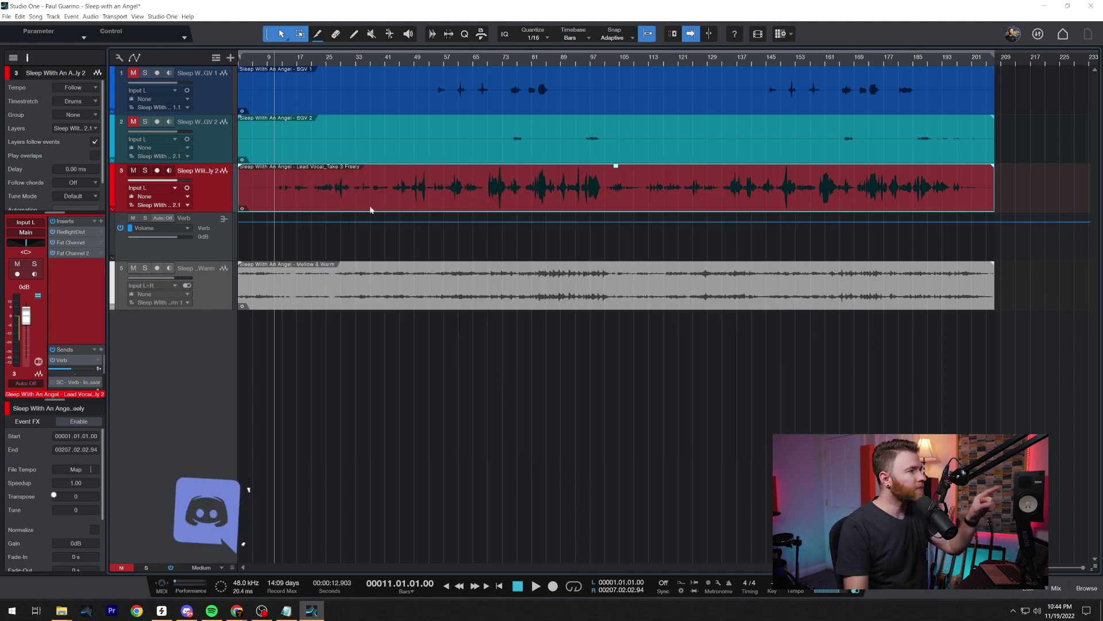
pyautogui.click(92, 16)
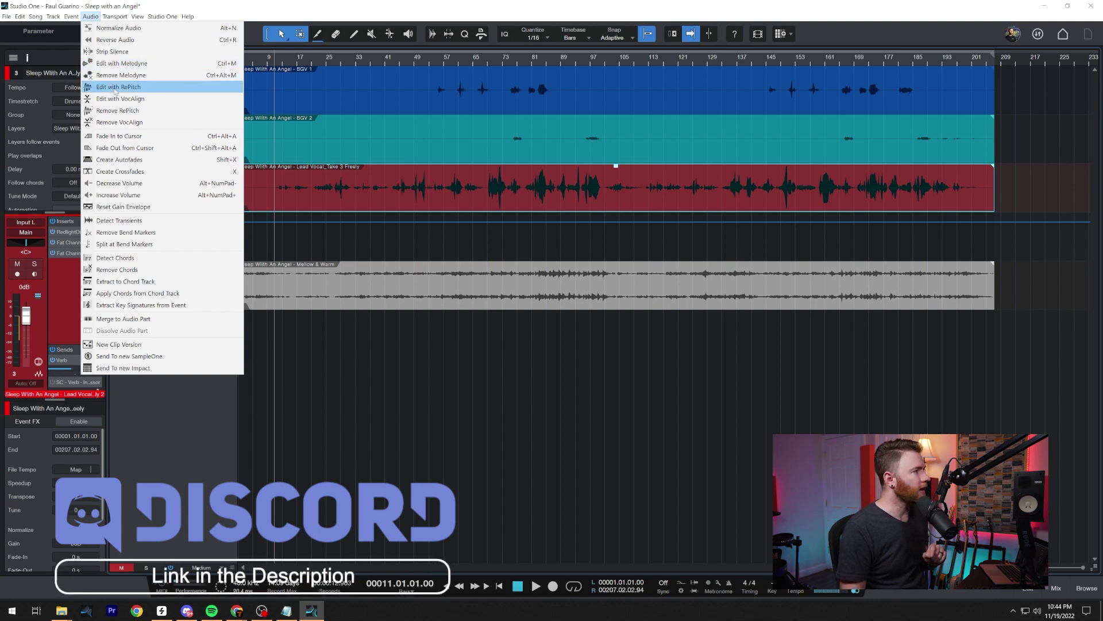
pyautogui.click(114, 89)
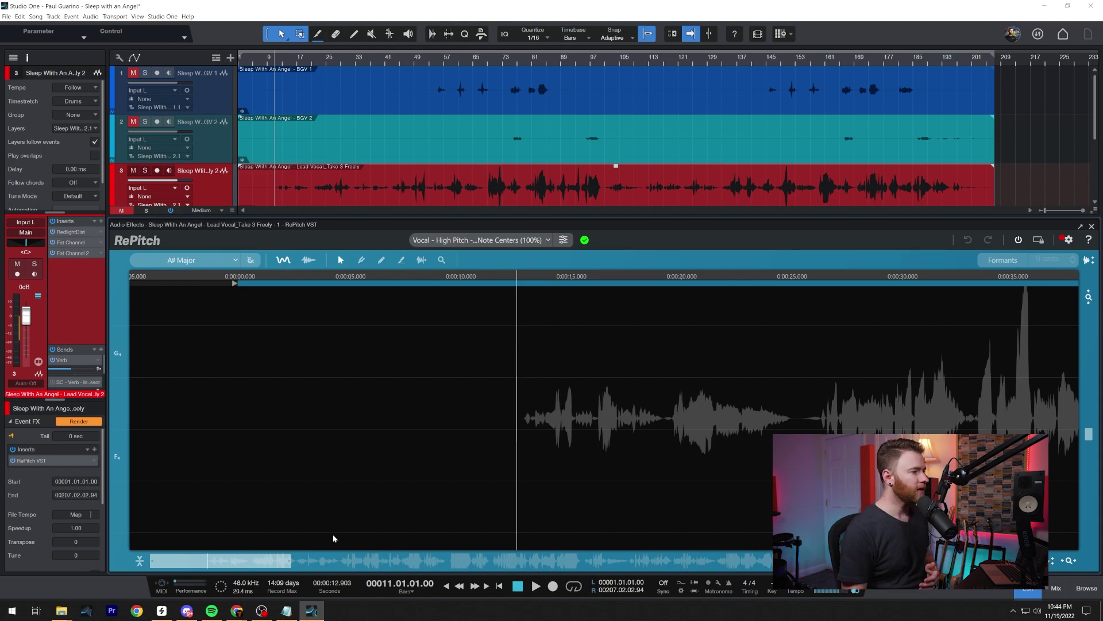
# Let RePitch finish analysing the lead vocal event into notes and pitch curves against A# Major.
pyautogui.moveTo(213, 560); pyautogui.dragTo(270, 564)
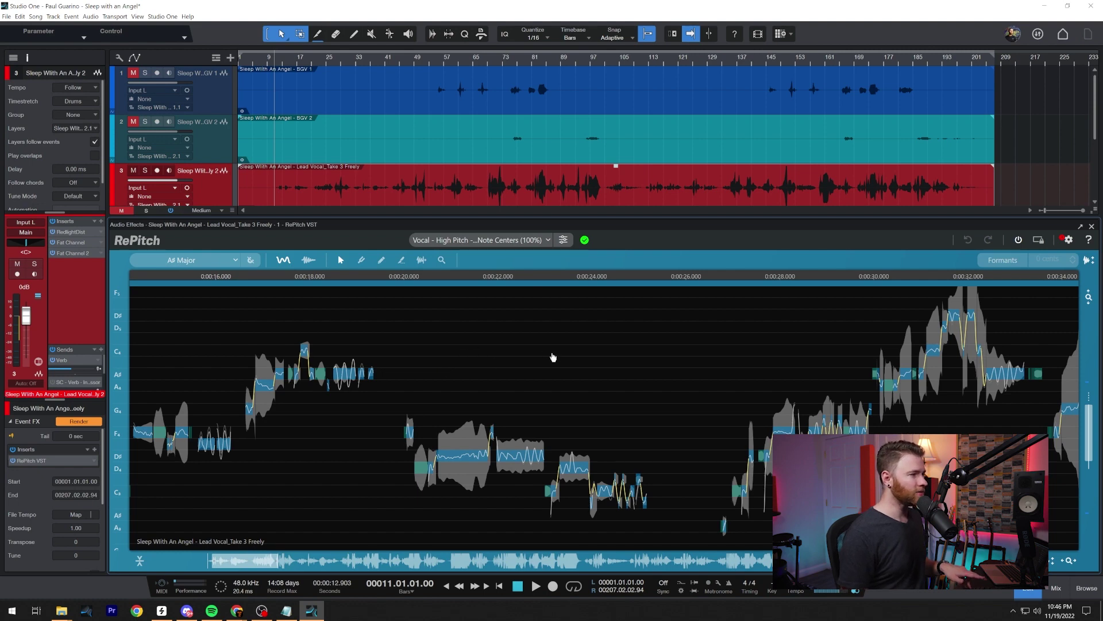
# Scroll the RePitch note view left, right, up and down to inspect the analysed vocal.
pyautogui.hscroll(-3, 540, 357)
pyautogui.hscroll(3, 457, 351)
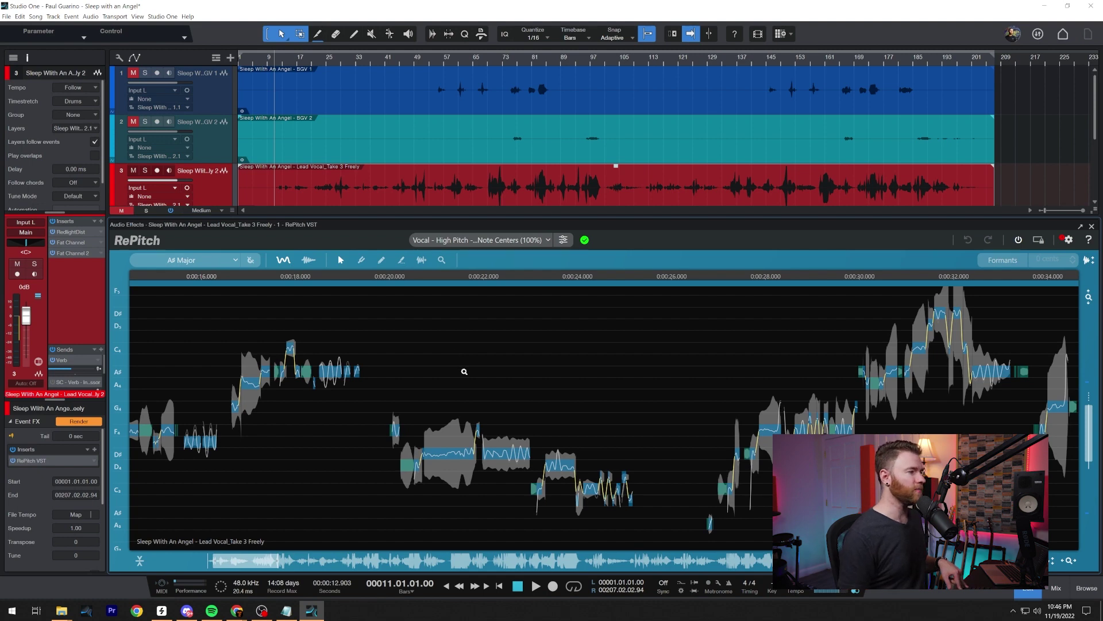
pyautogui.scroll(2, 503, 374)
pyautogui.scroll(-2, 477, 374)
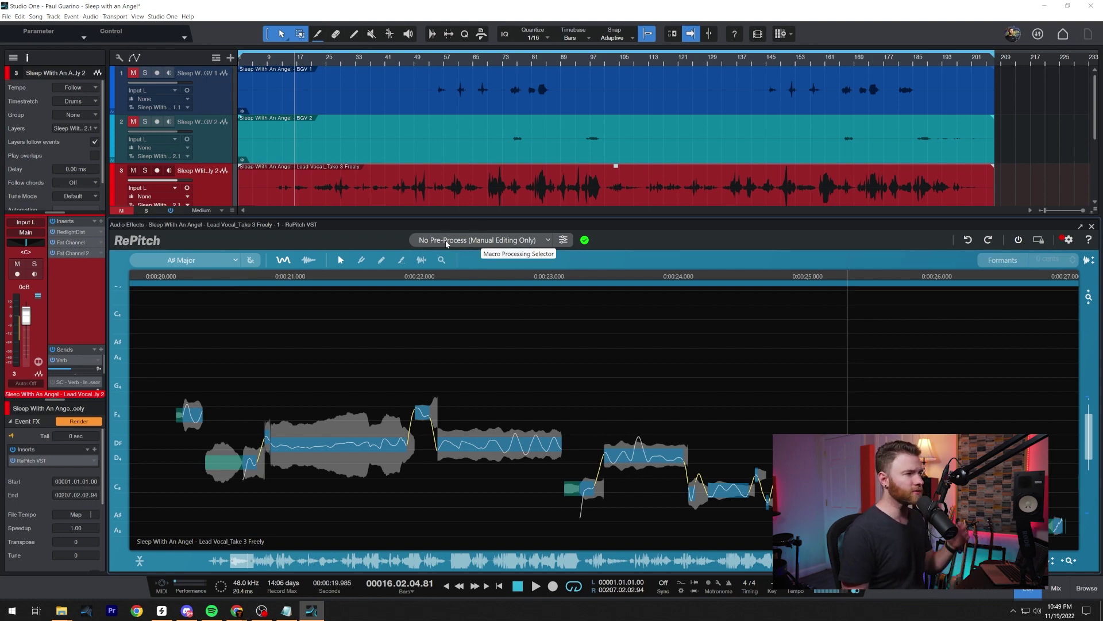
# Browse the pre-processing presets unchanged, then nudge a note up to D#5 and undo it.
pyautogui.click(545, 240)
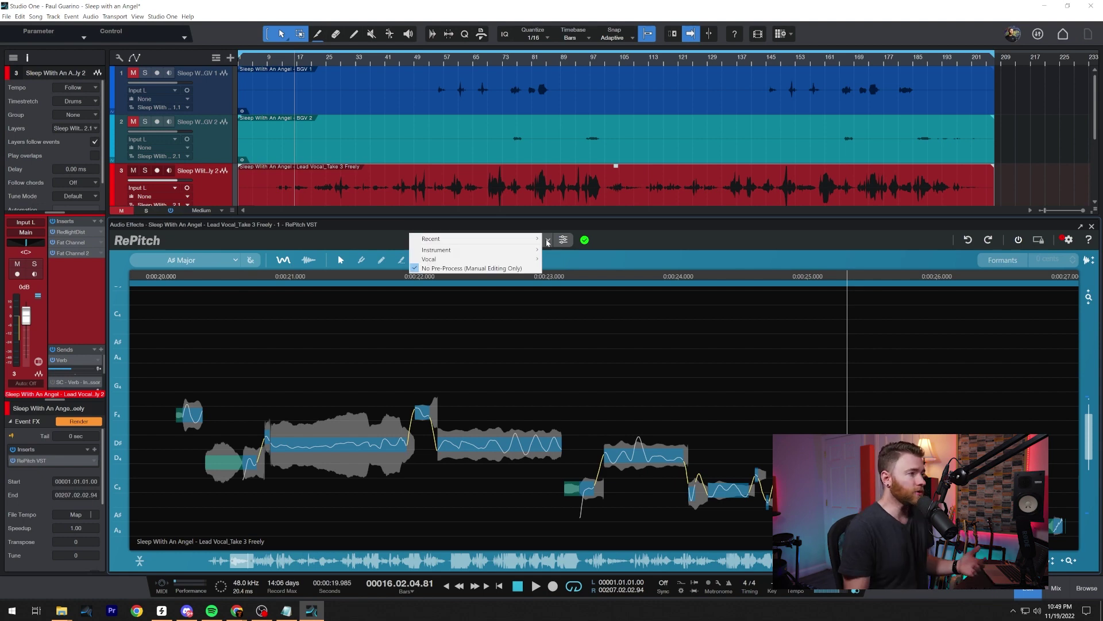
pyautogui.moveTo(514, 262)
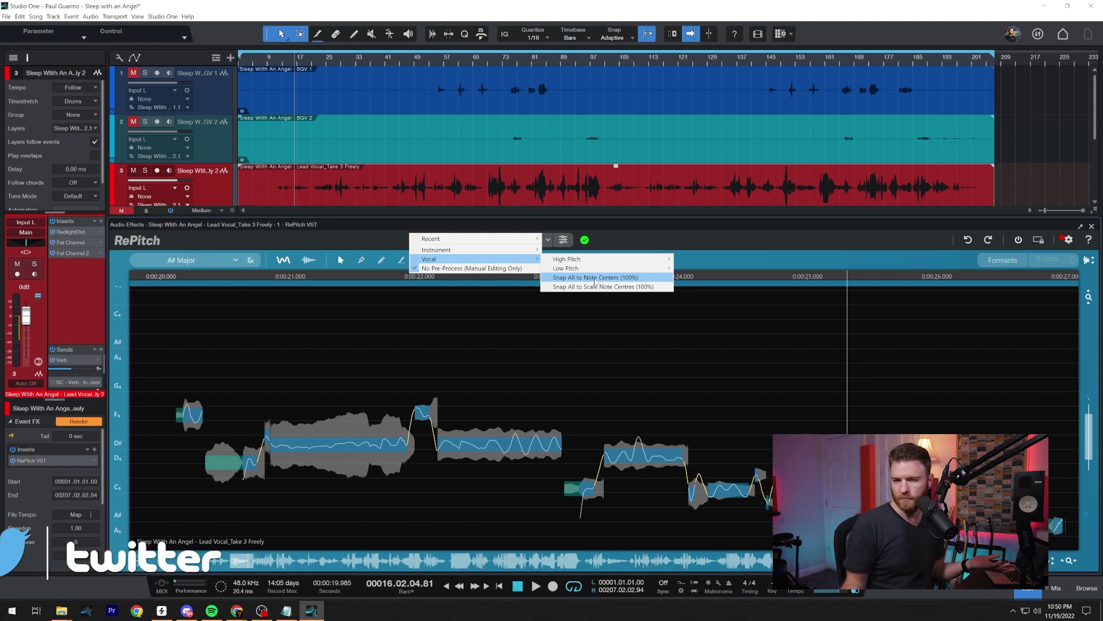
pyautogui.click(615, 265)
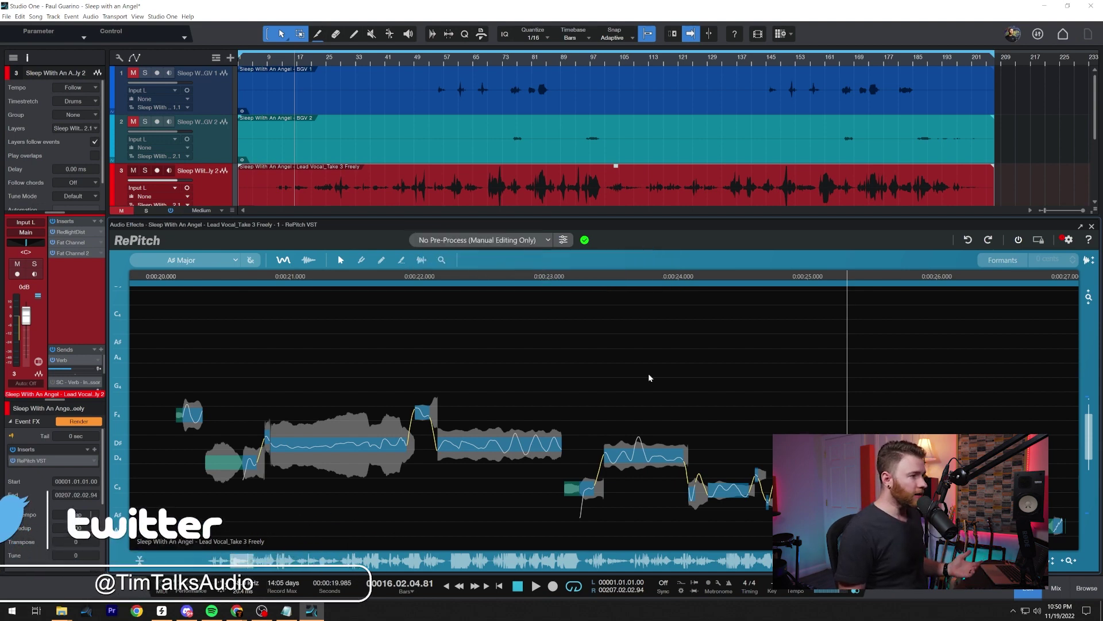
pyautogui.moveTo(639, 457)
pyautogui.mouseDown()
pyautogui.moveTo(639, 405)
pyautogui.moveTo(645, 448)
pyautogui.mouseUp()
pyautogui.hotkey('ctrl', 'z')
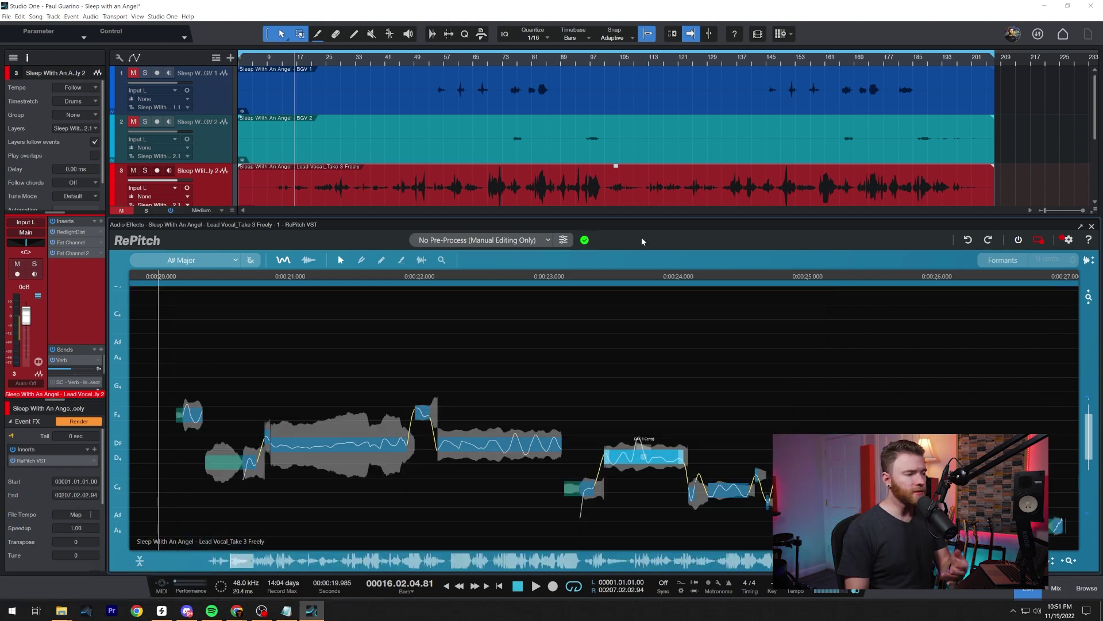
# Open RePitch's Initial Macro Processing Settings dialog without picking a preset.
pyautogui.click(537, 240)
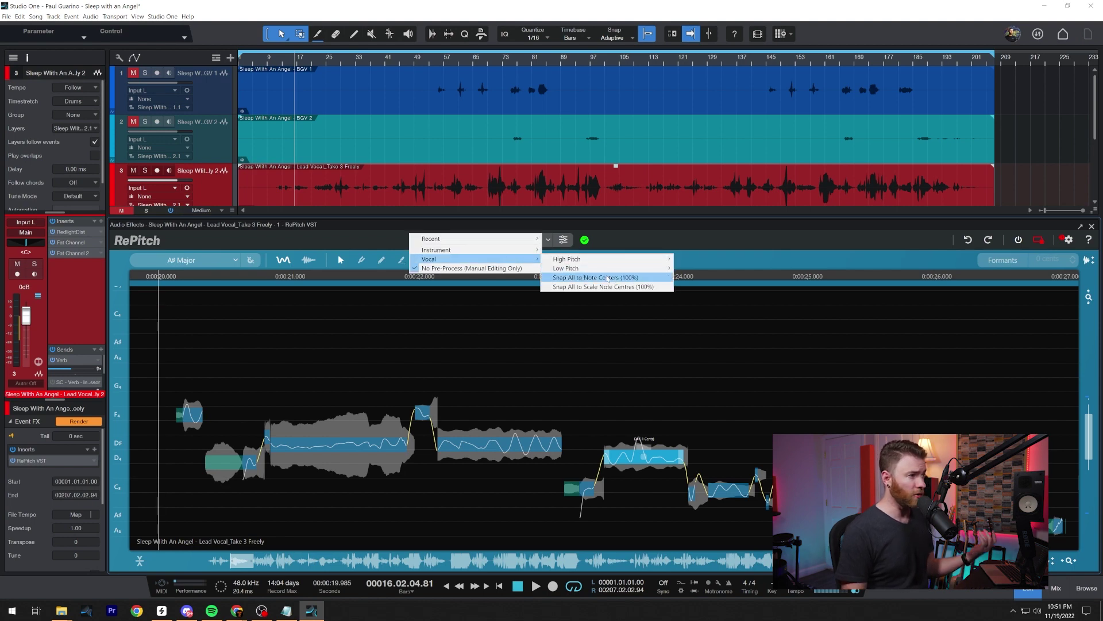
pyautogui.click(616, 244)
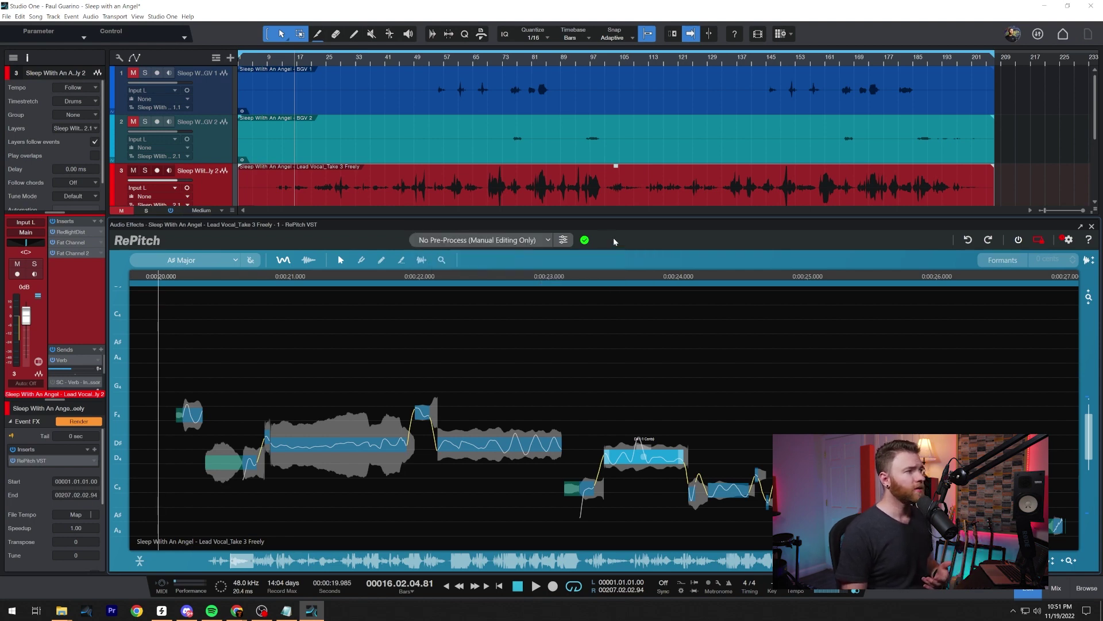
pyautogui.click(564, 244)
# Try Center All Notes values and the Vocal Snap All to Note Centers (100%) preset, then dismiss unapplied.
pyautogui.moveTo(556, 332); pyautogui.dragTo(602, 331)
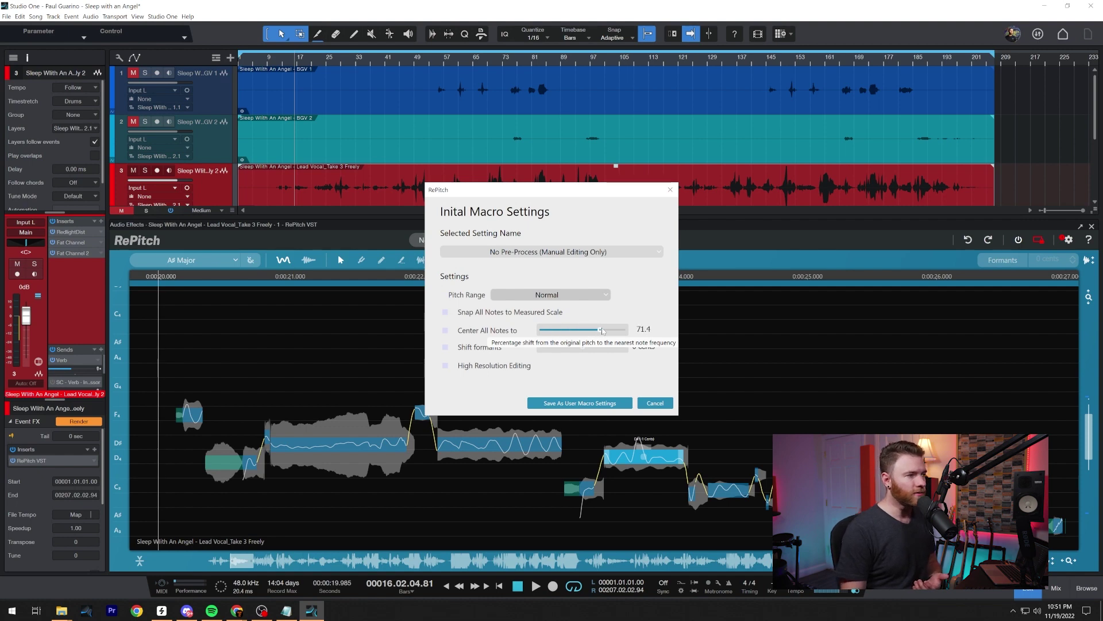
pyautogui.click(555, 253)
pyautogui.moveTo(517, 271)
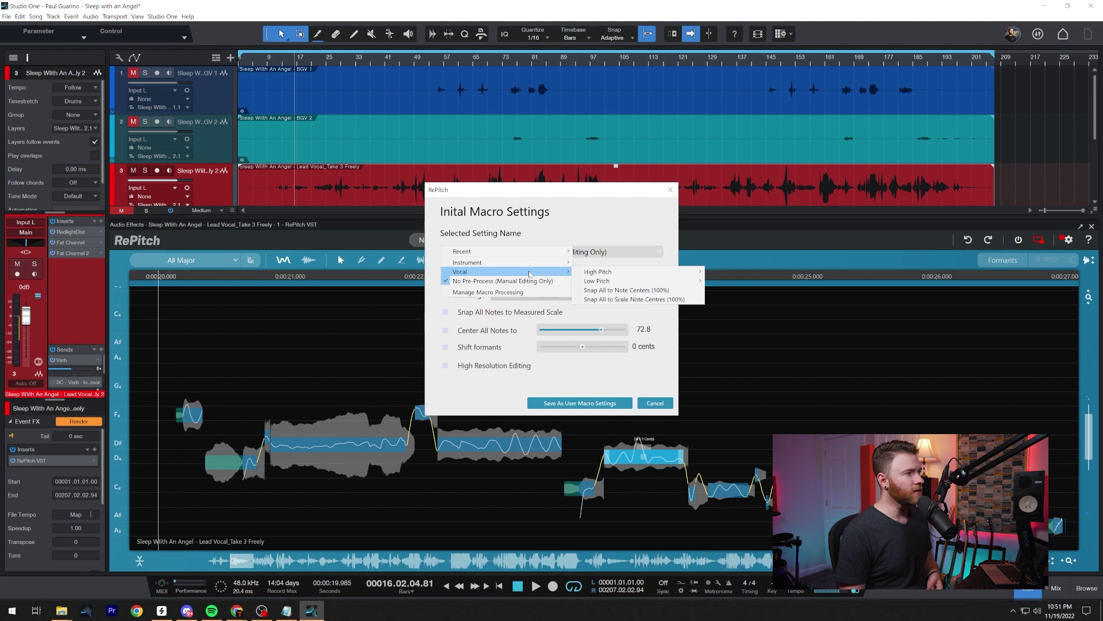
pyautogui.click(661, 291)
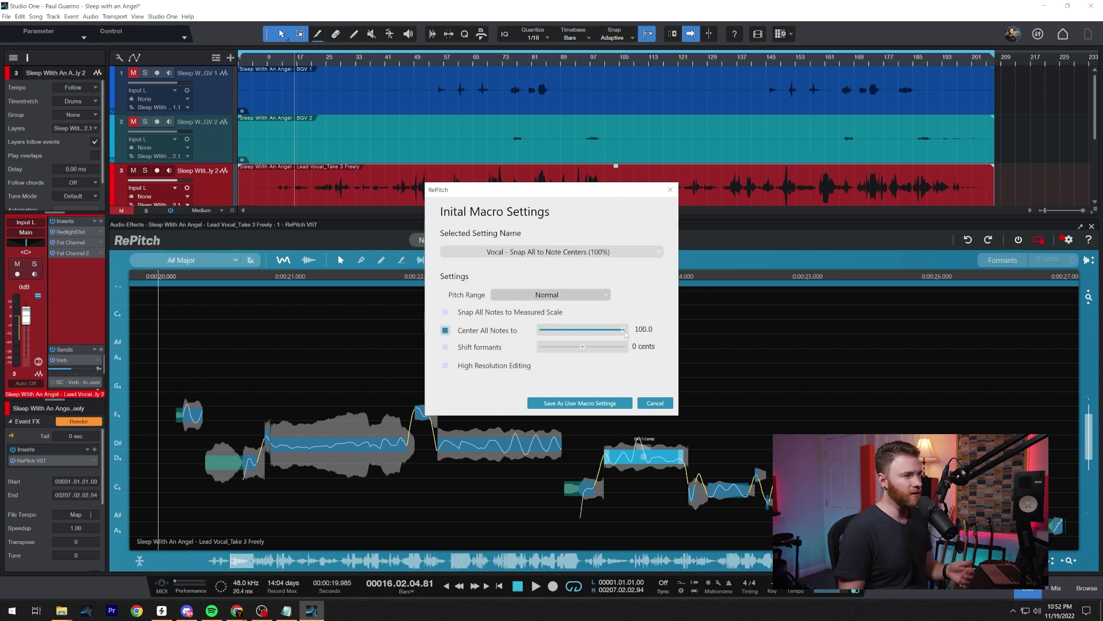
pyautogui.moveTo(625, 332); pyautogui.dragTo(565, 331)
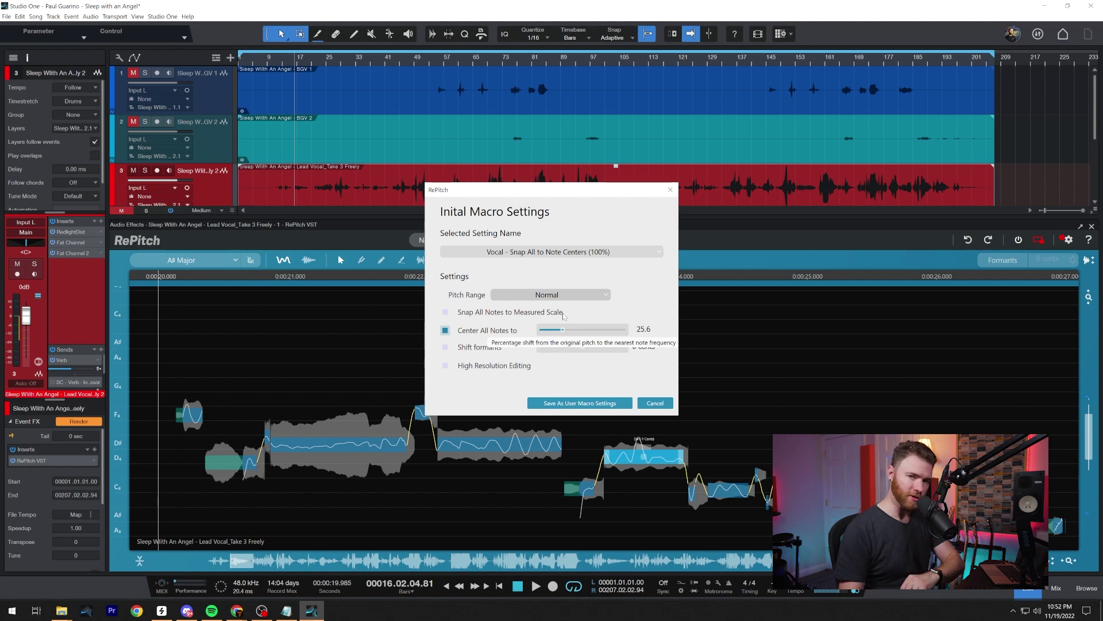
pyautogui.press('Escape')
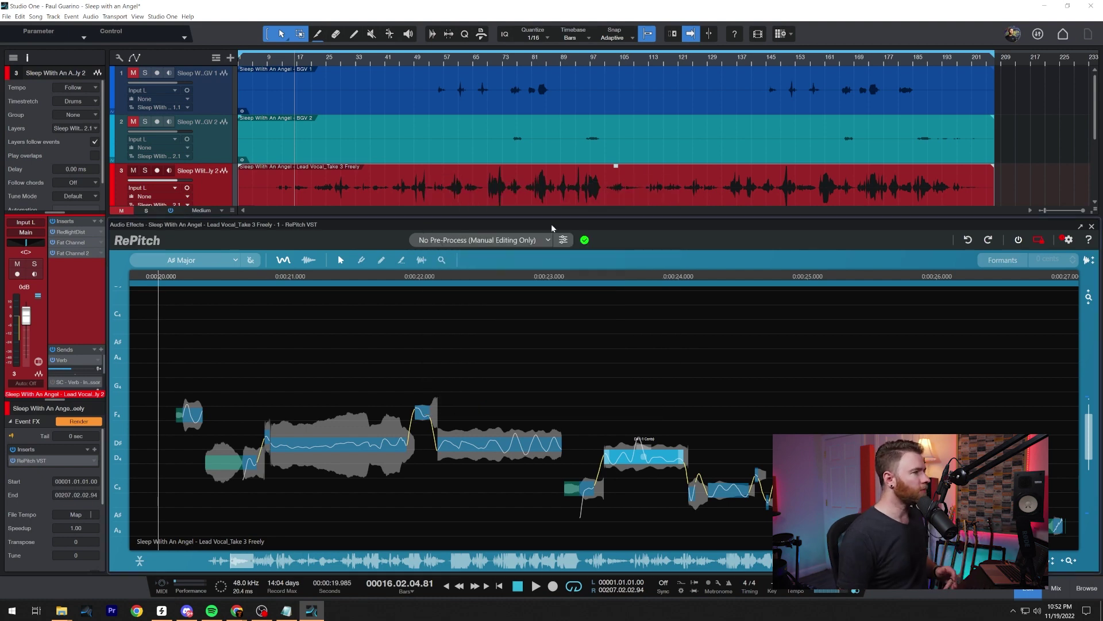
# Select RePitch's Draw Tool for freehand pitch editing.
pyautogui.click(385, 263)
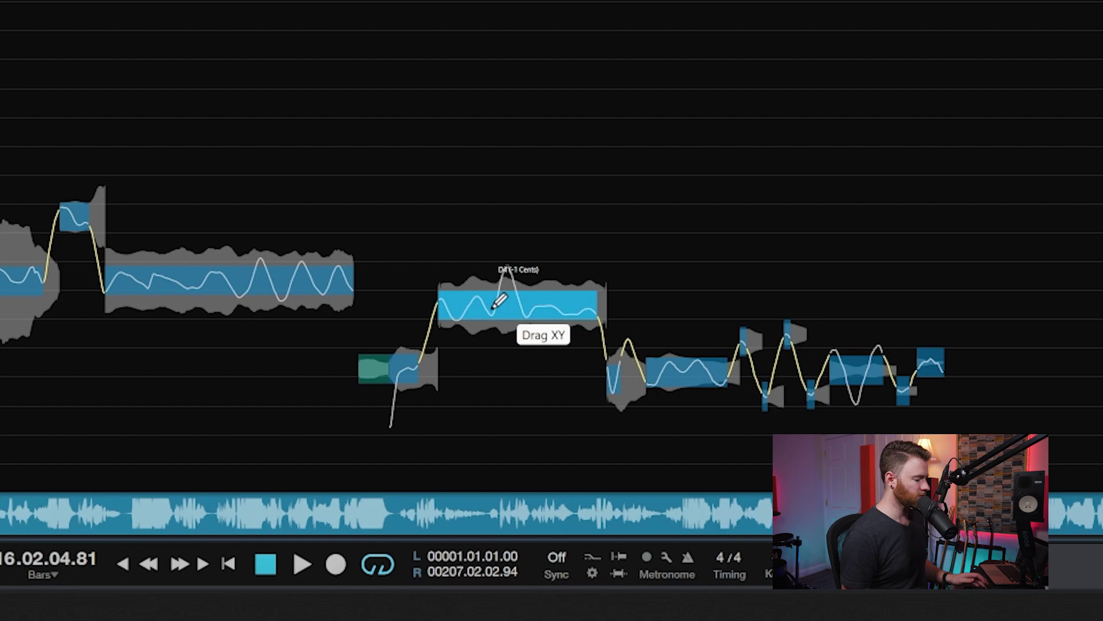
# Zoom in on the held D4 note and redraw its wavering pitch curve as a flat line.
pyautogui.press('z')
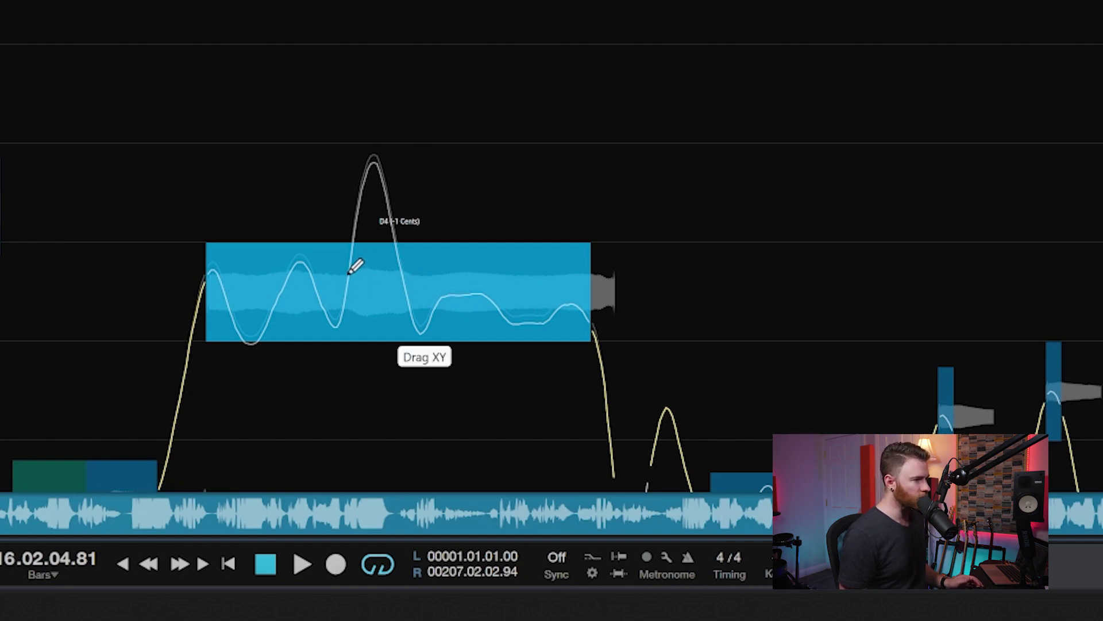
pyautogui.moveTo(368, 239)
pyautogui.mouseDown()
pyautogui.moveTo(391, 229)
pyautogui.moveTo(412, 296)
pyautogui.mouseUp()
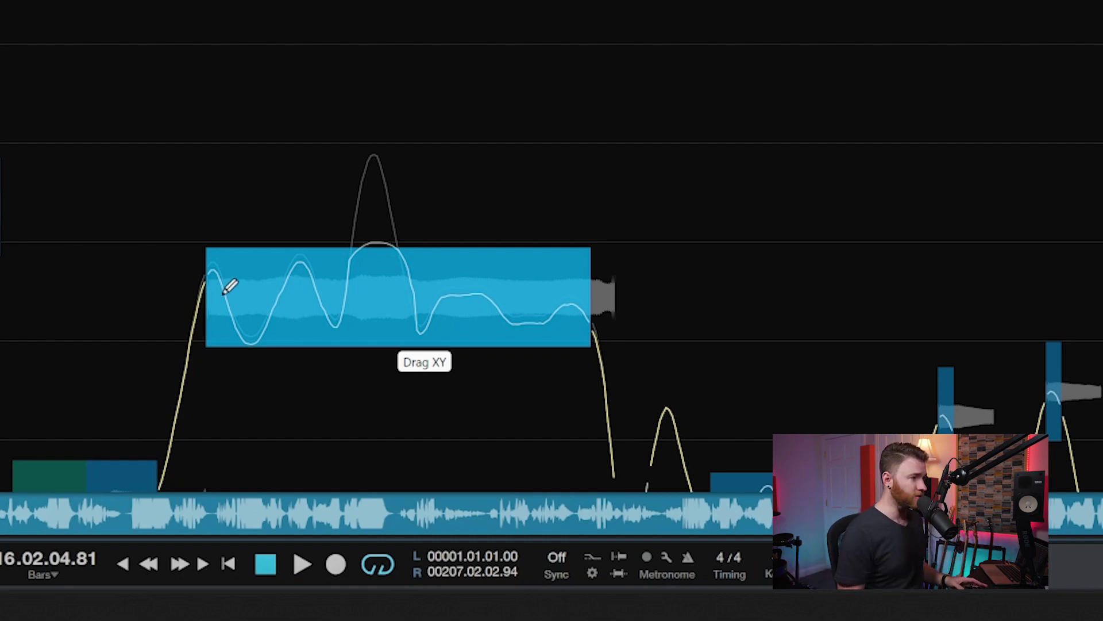
pyautogui.moveTo(216, 297); pyautogui.dragTo(545, 299)
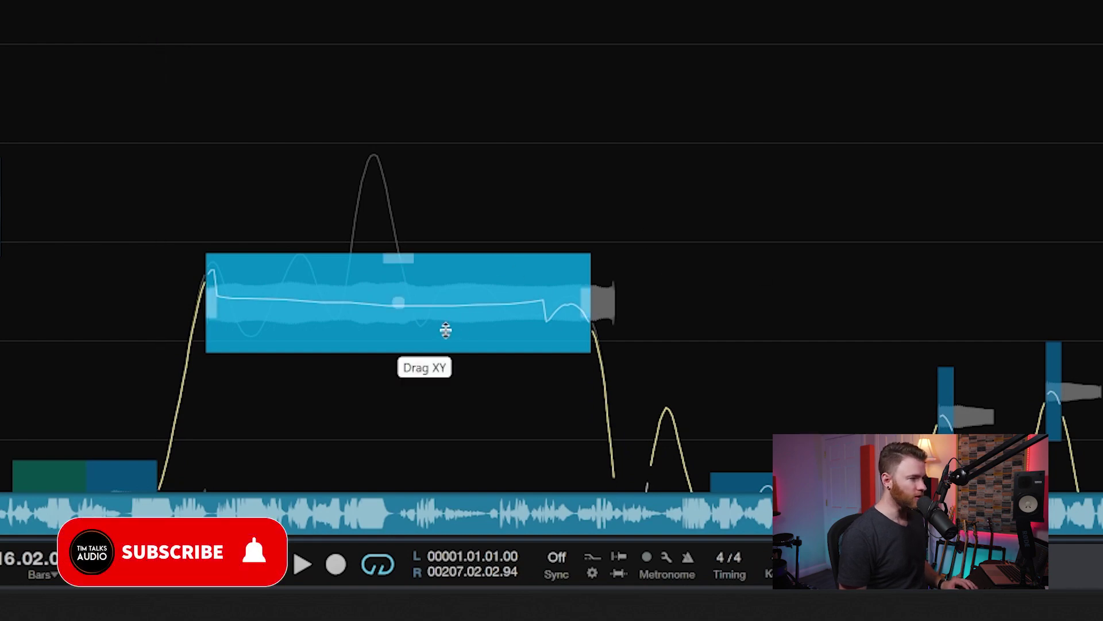
# Tune the flattened note to exactly D4 (0 Cents), then select it.
pyautogui.moveTo(446, 328); pyautogui.dragTo(479, 281)
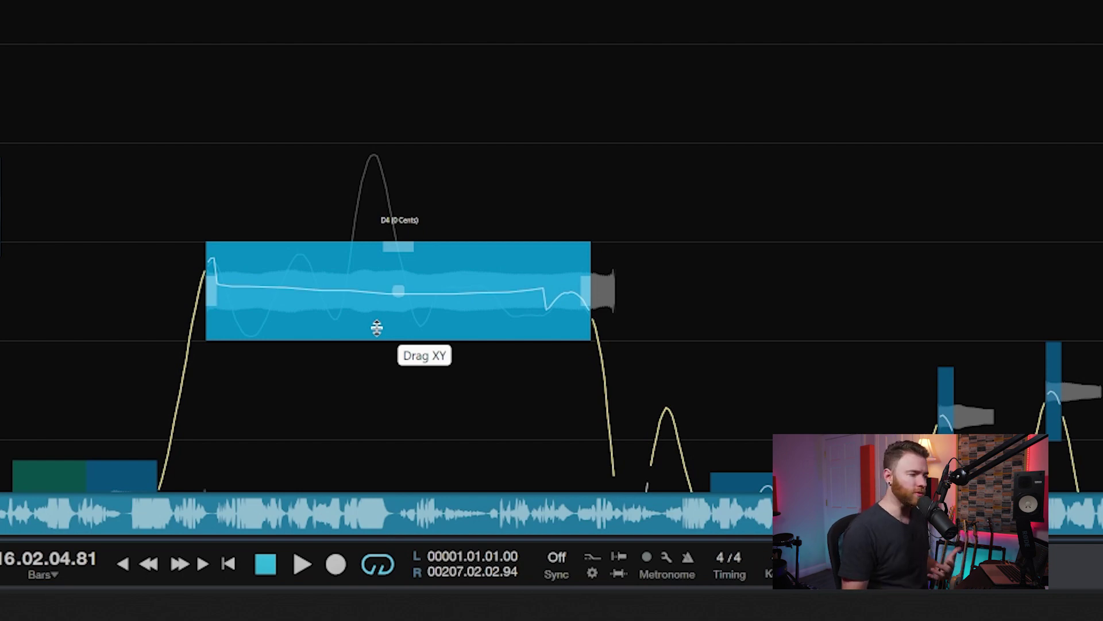
pyautogui.scroll(-5, 33, 363)
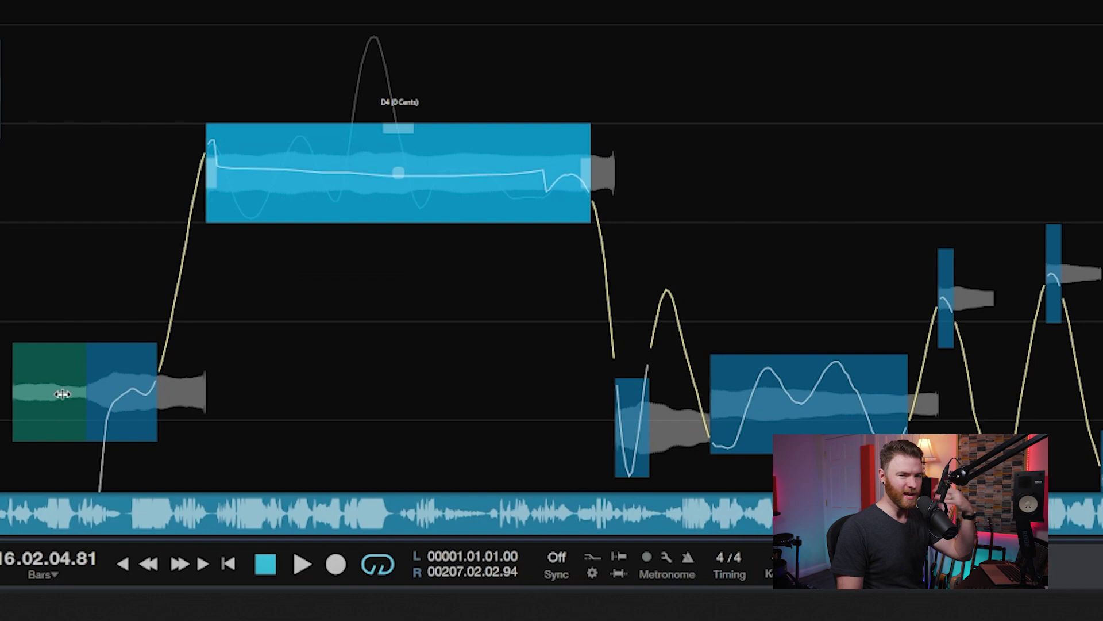
pyautogui.scroll(4, 62, 394)
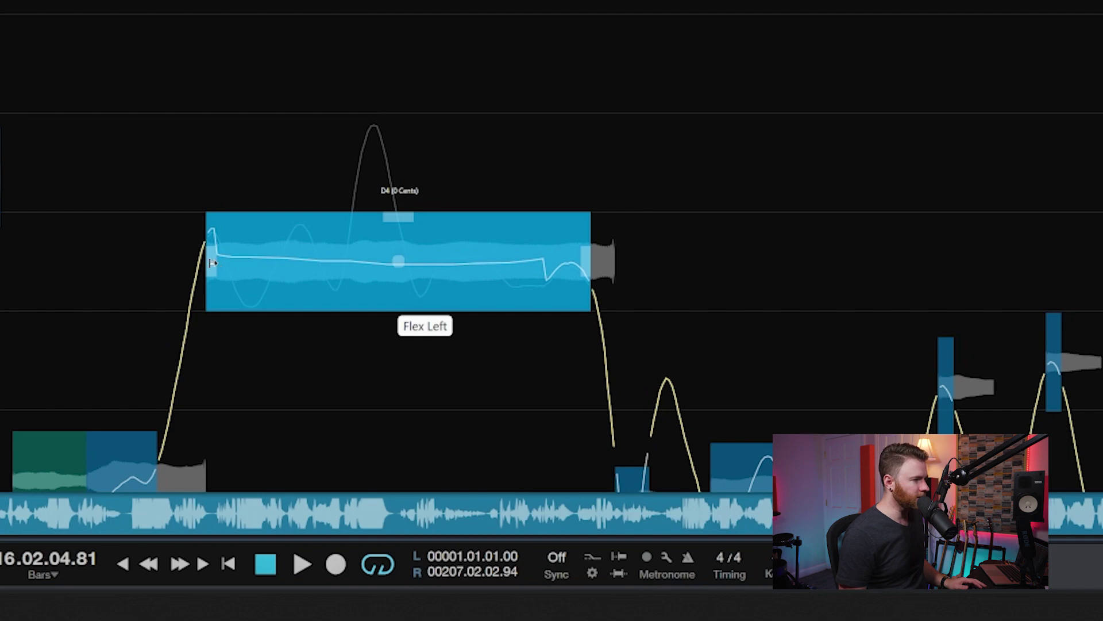
pyautogui.click(210, 262)
# Reshape the D4 note's left Flex edge, then undo to restore its original -1 cent curve.
pyautogui.moveTo(194, 260); pyautogui.dragTo(133, 270)
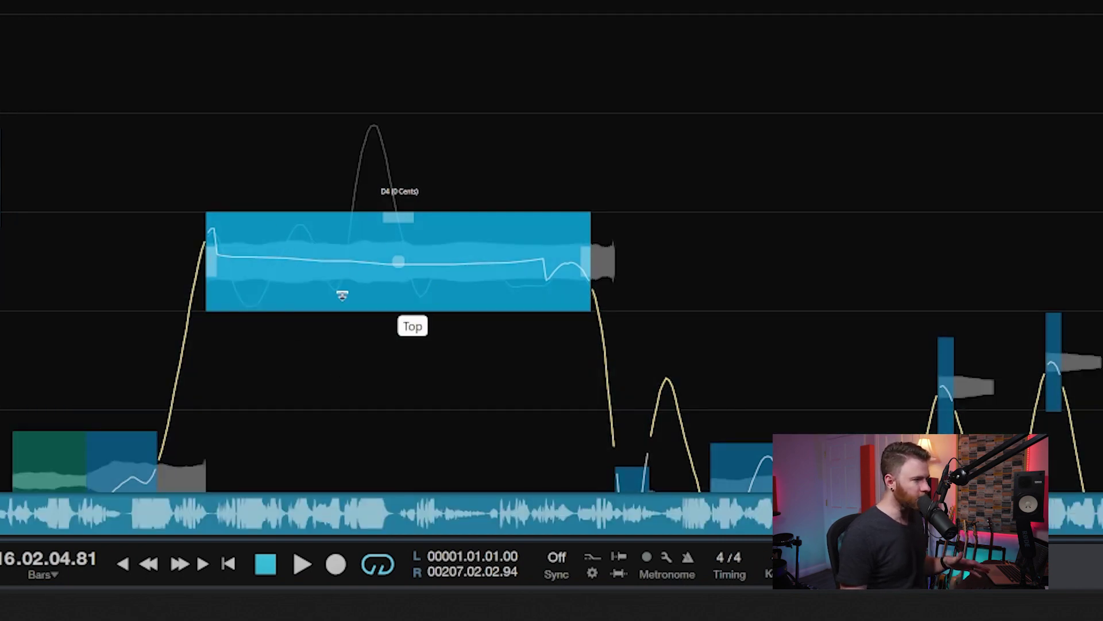
pyautogui.hotkey('ctrl', 'z')
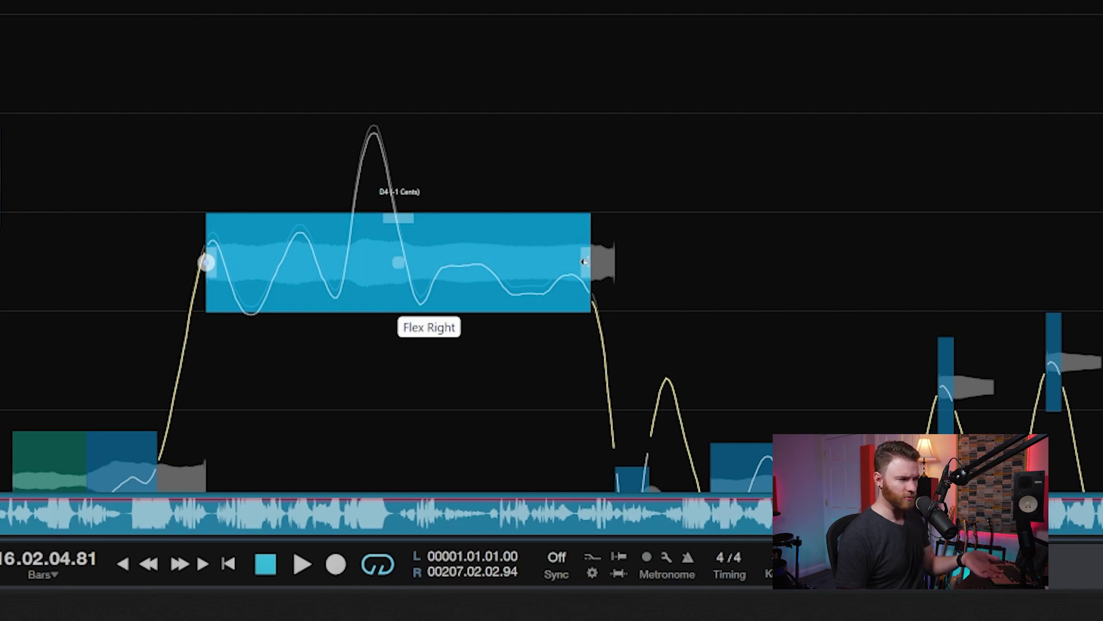
# Try shortening the D4 note from its right edge, then raise it to D4 +13 cents.
pyautogui.moveTo(561, 256); pyautogui.dragTo(589, 261)
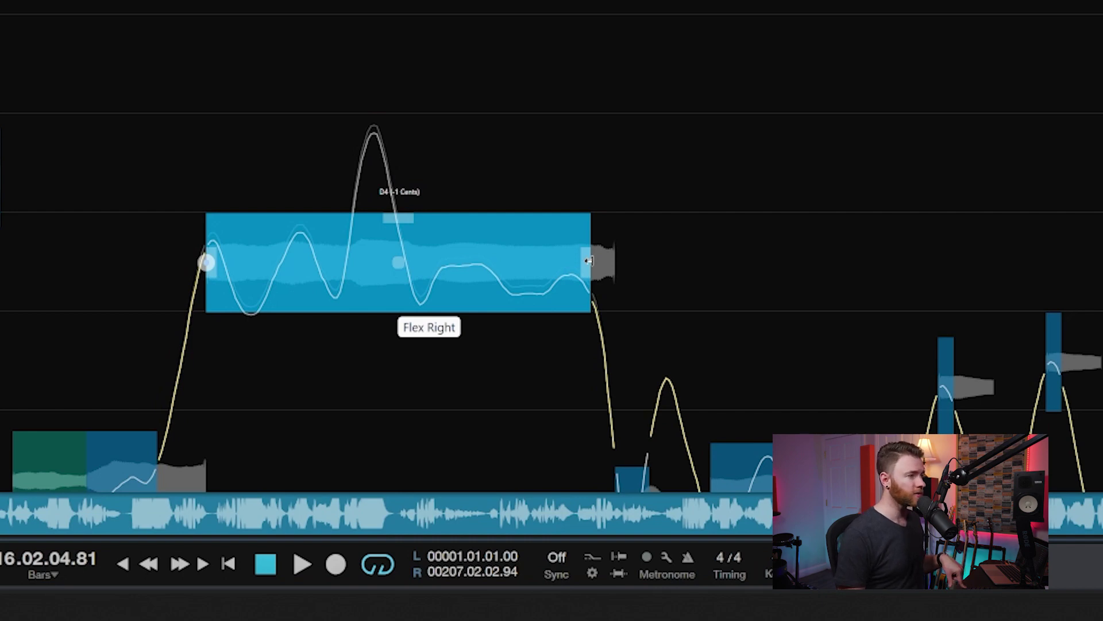
pyautogui.moveTo(589, 261); pyautogui.dragTo(588, 234)
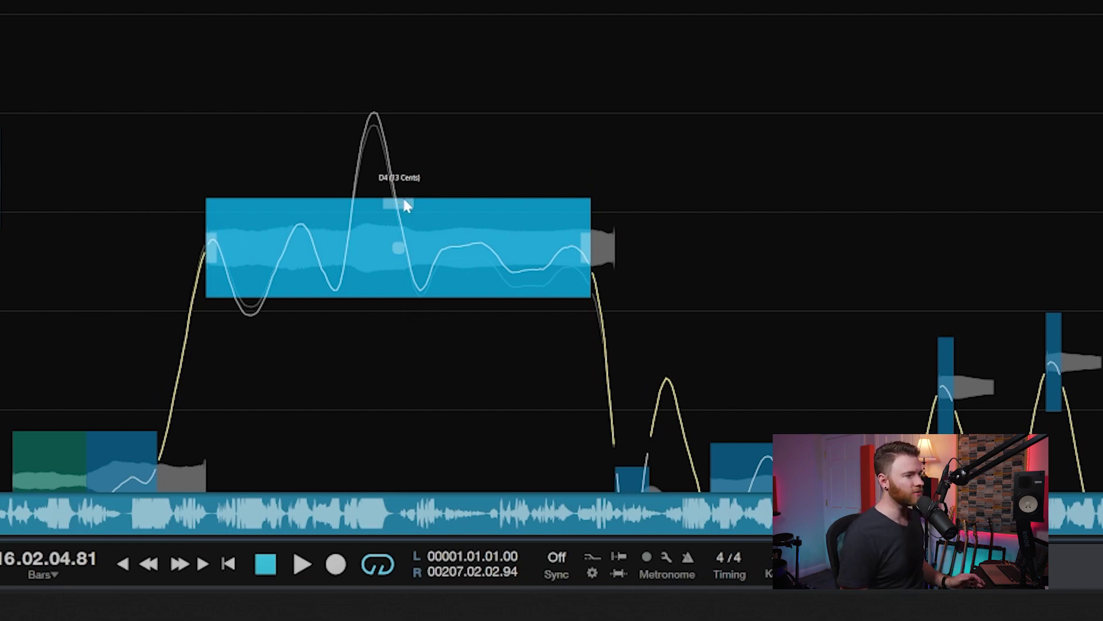
# Exaggerate, reduce, flatten and invert the D4 note's pitch modulation, then undo back near the original.
pyautogui.moveTo(401, 164); pyautogui.dragTo(397, 69)
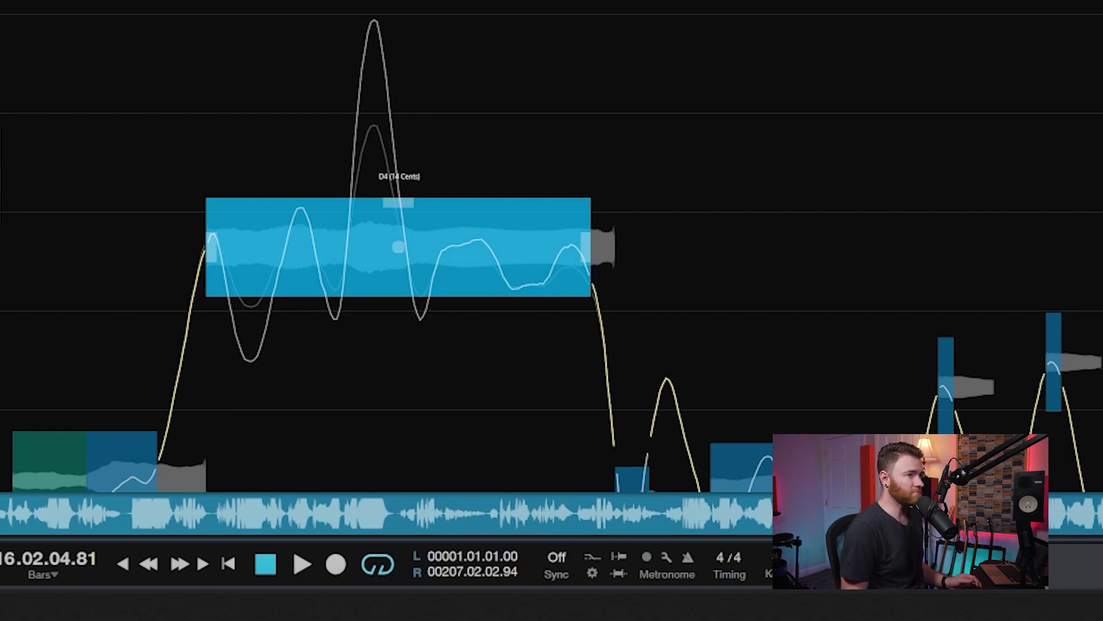
pyautogui.moveTo(398, 202); pyautogui.dragTo(398, 230)
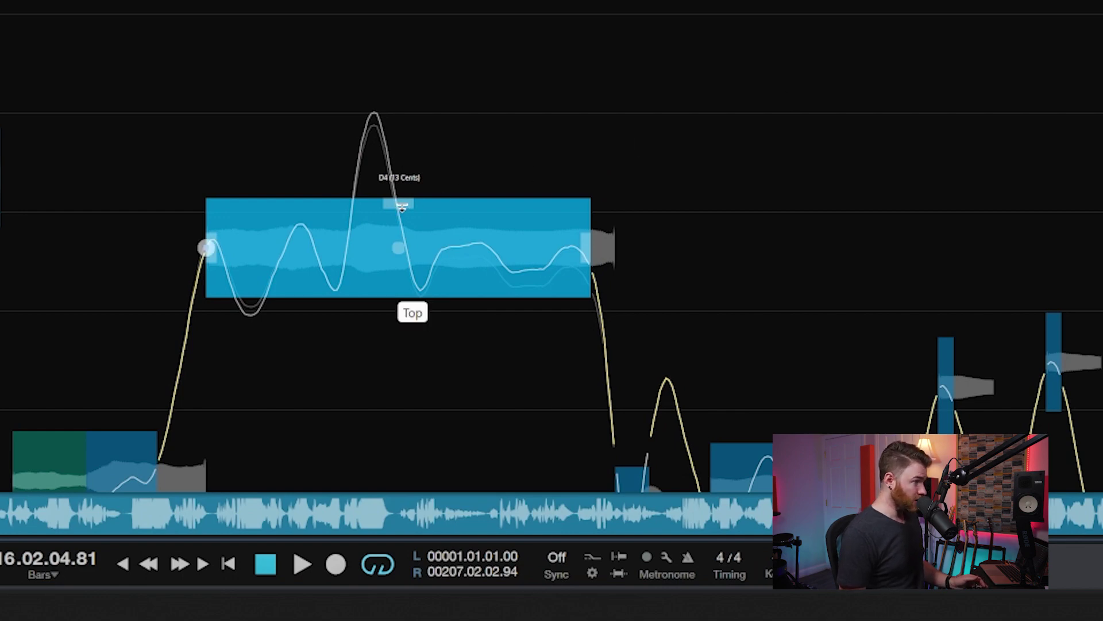
pyautogui.moveTo(402, 207); pyautogui.dragTo(396, 409)
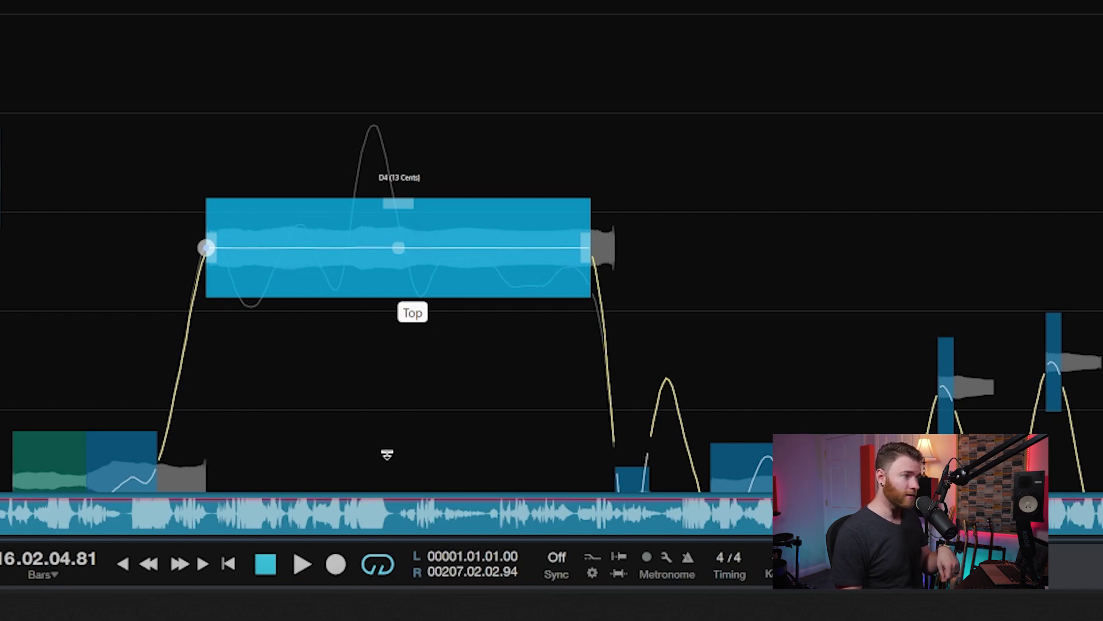
pyautogui.moveTo(387, 470)
pyautogui.mouseDown()
pyautogui.moveTo(381, 524)
pyautogui.moveTo(382, 504)
pyautogui.mouseUp()
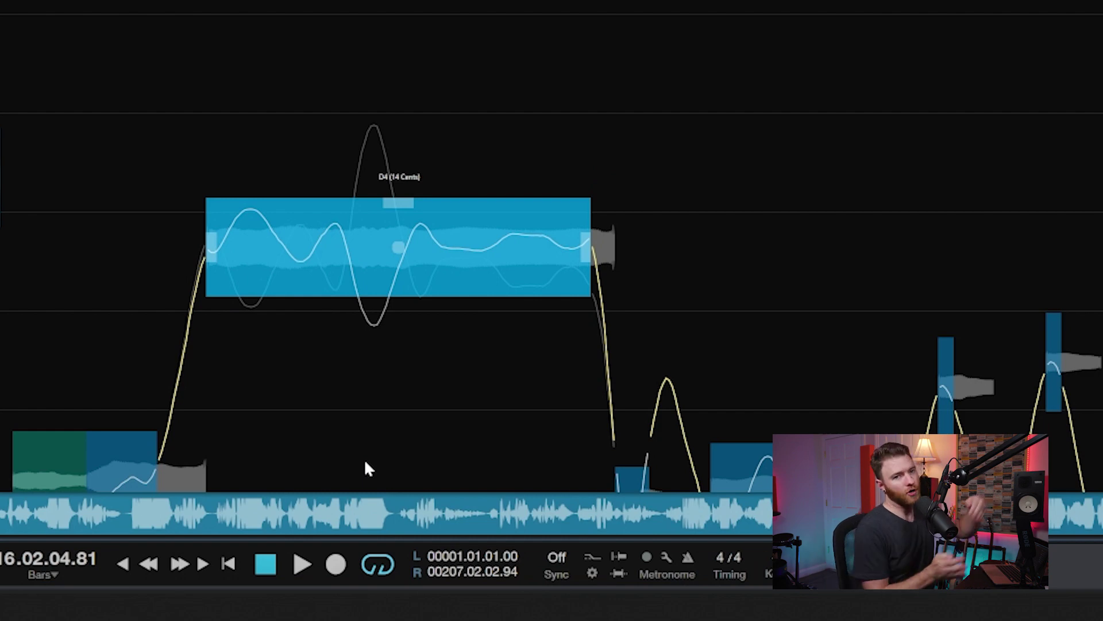
pyautogui.hotkey('ctrl', 'z')
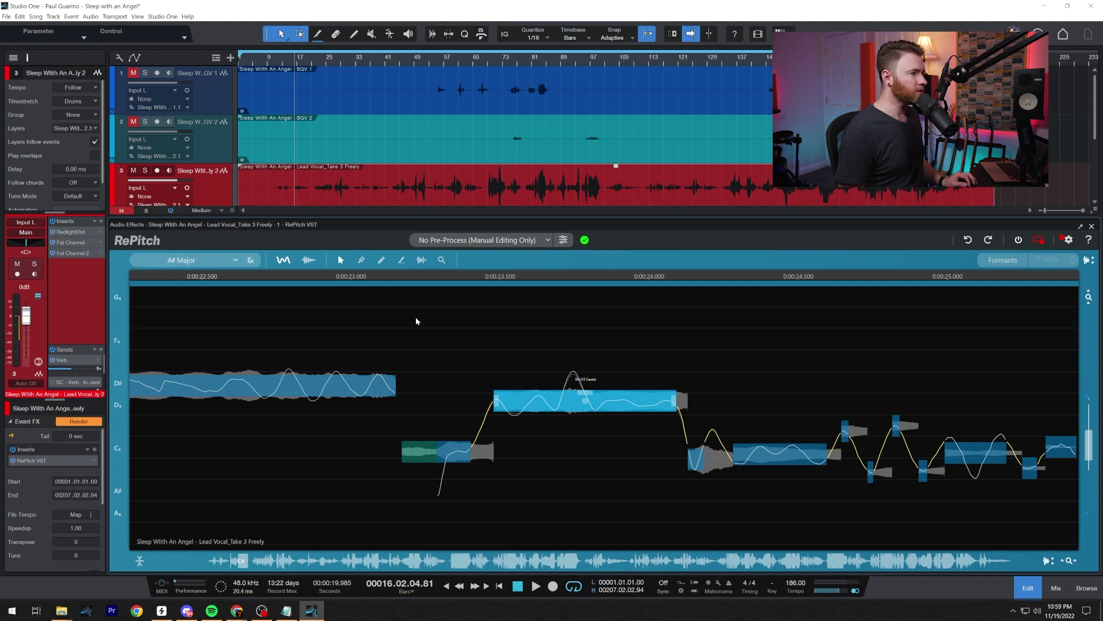
# Select the run of lower notes and raise them toward D4, then undo and play the phrase back.
pyautogui.click(711, 460)
pyautogui.moveTo(417, 317); pyautogui.dragTo(1049, 528)
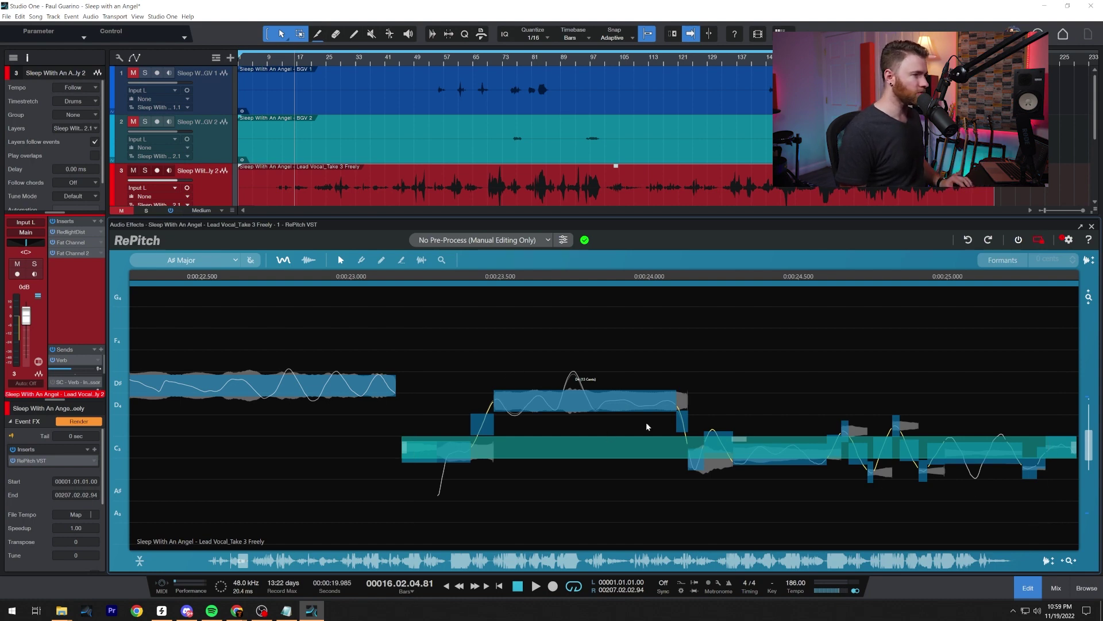
pyautogui.click(693, 442)
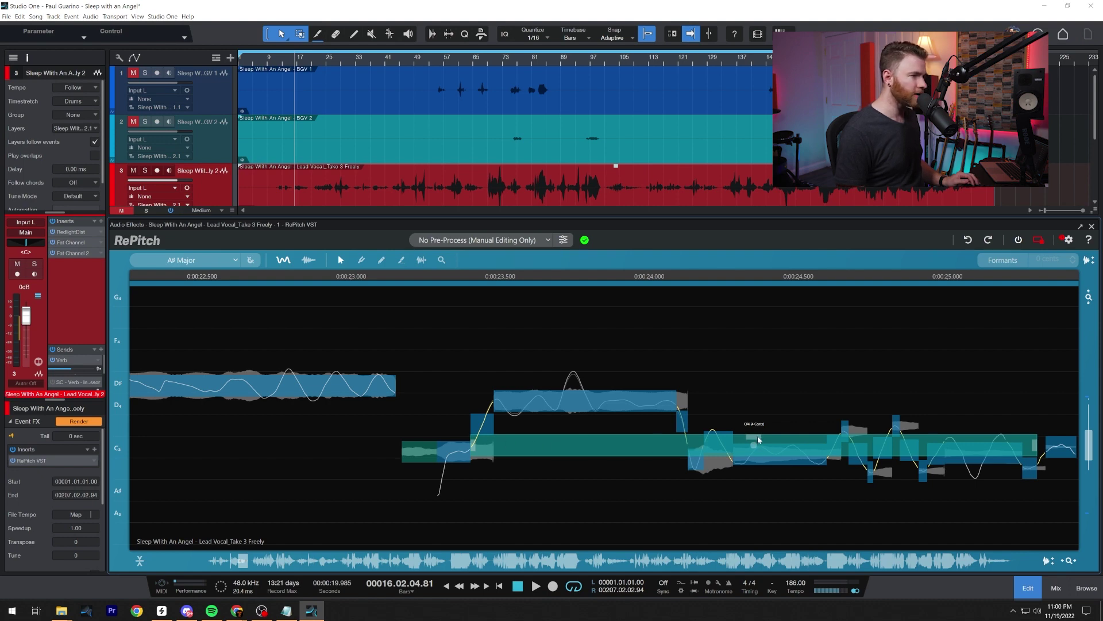
pyautogui.moveTo(759, 438); pyautogui.dragTo(759, 426)
pyautogui.moveTo(756, 386); pyautogui.dragTo(754, 325)
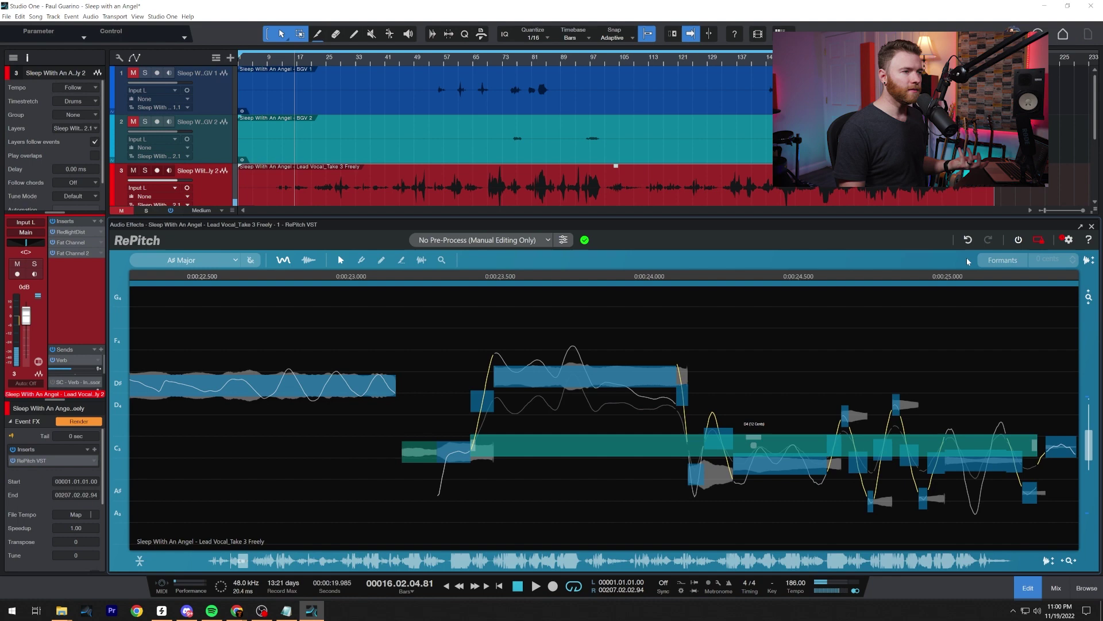
pyautogui.click(968, 240)
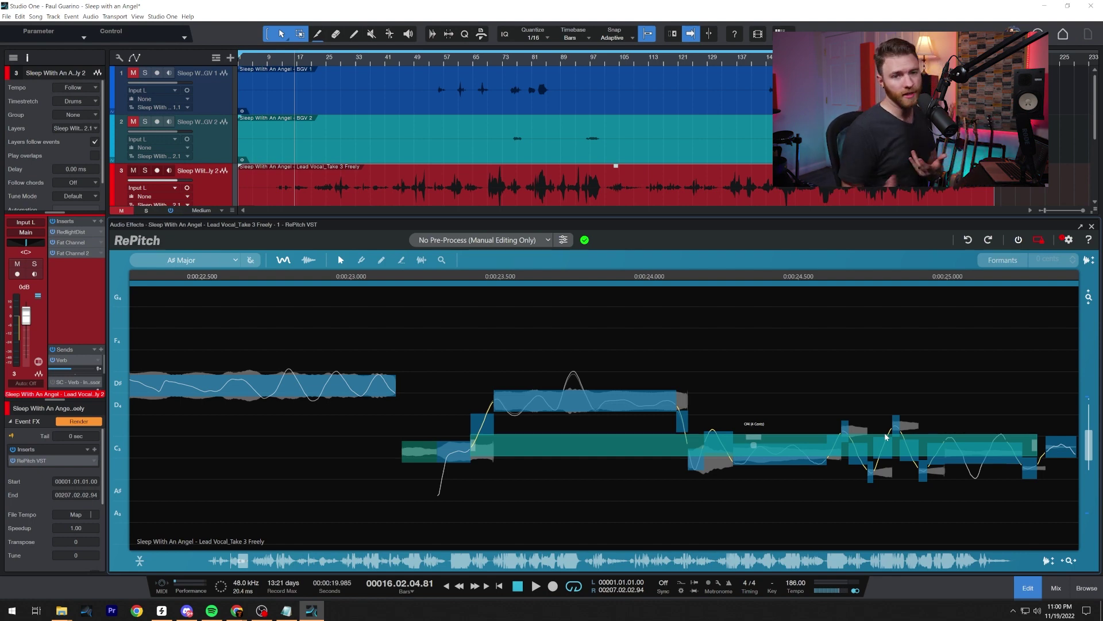
pyautogui.press('space')
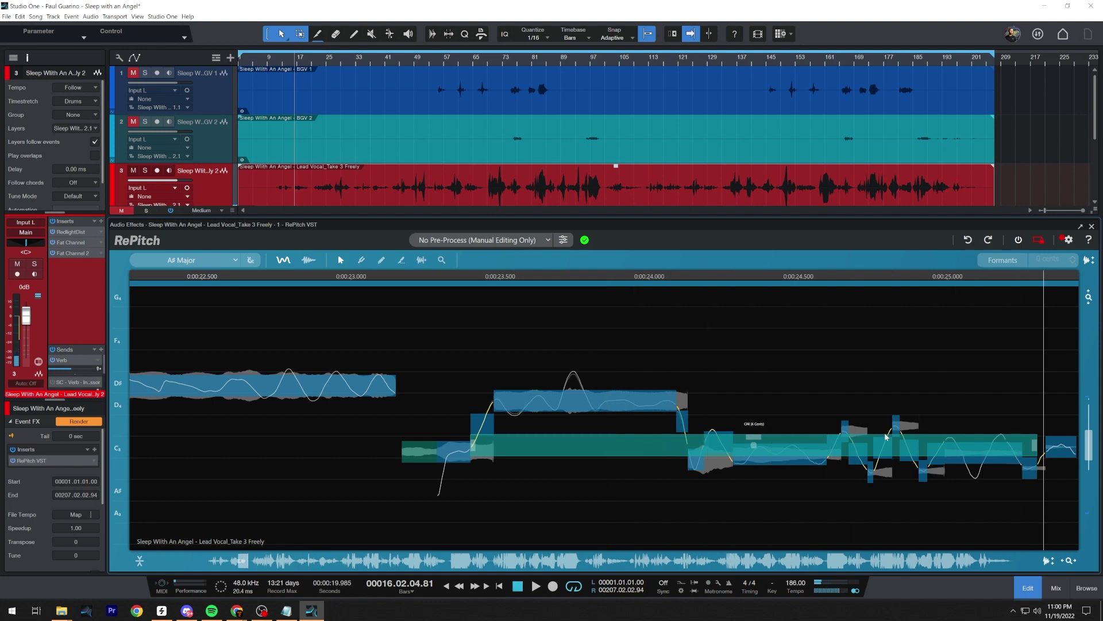
# Audition the phrase starting from the D# note, then deselect it and play the vocal again.
pyautogui.click(558, 398)
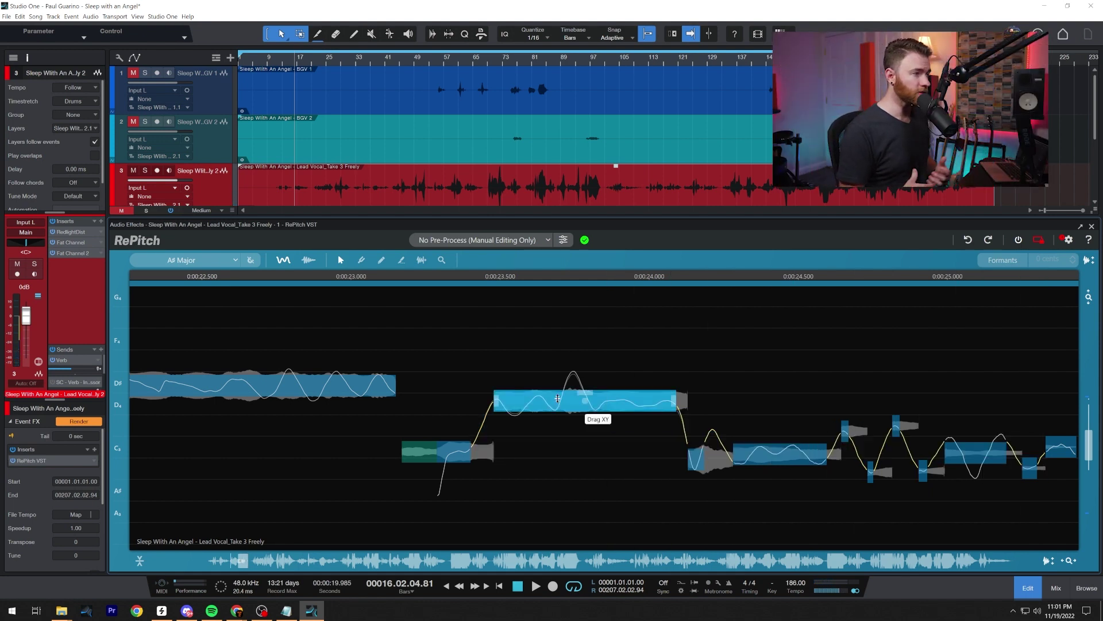
pyautogui.press('space')
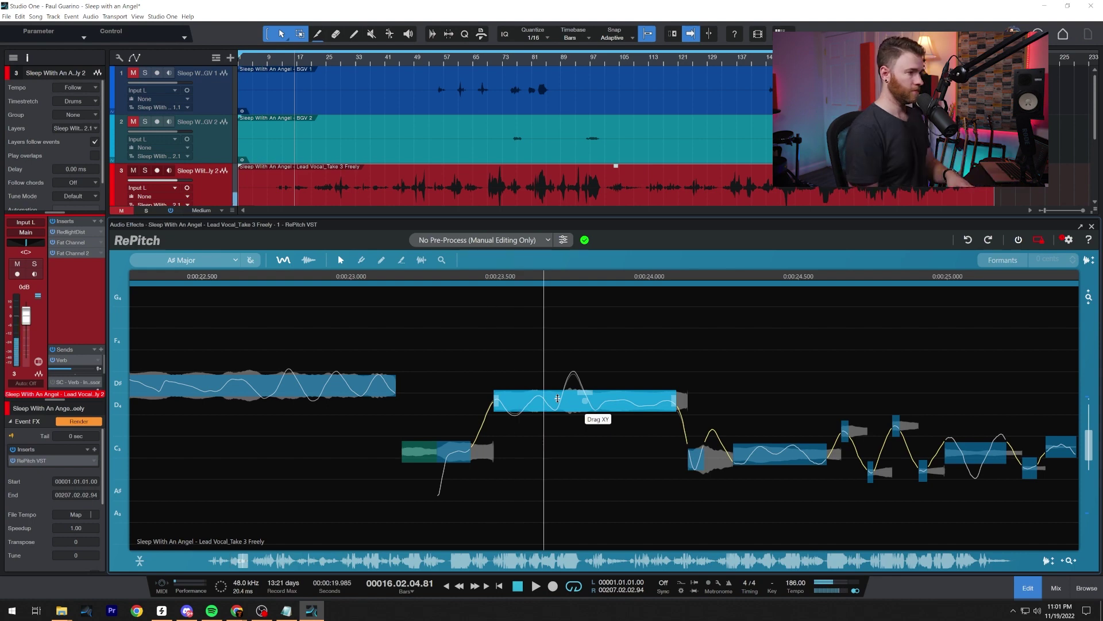
pyautogui.click(697, 518)
pyautogui.press('space')
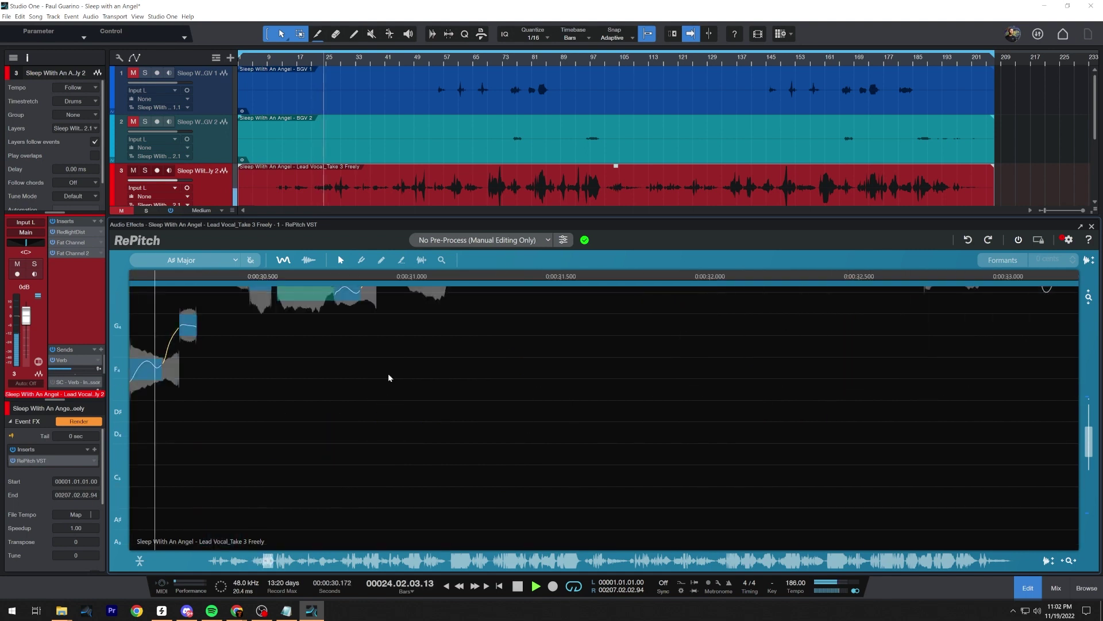
# Let playback run through the next phrases, then stop it and return to the start.
pyautogui.scroll(3, 388, 378)
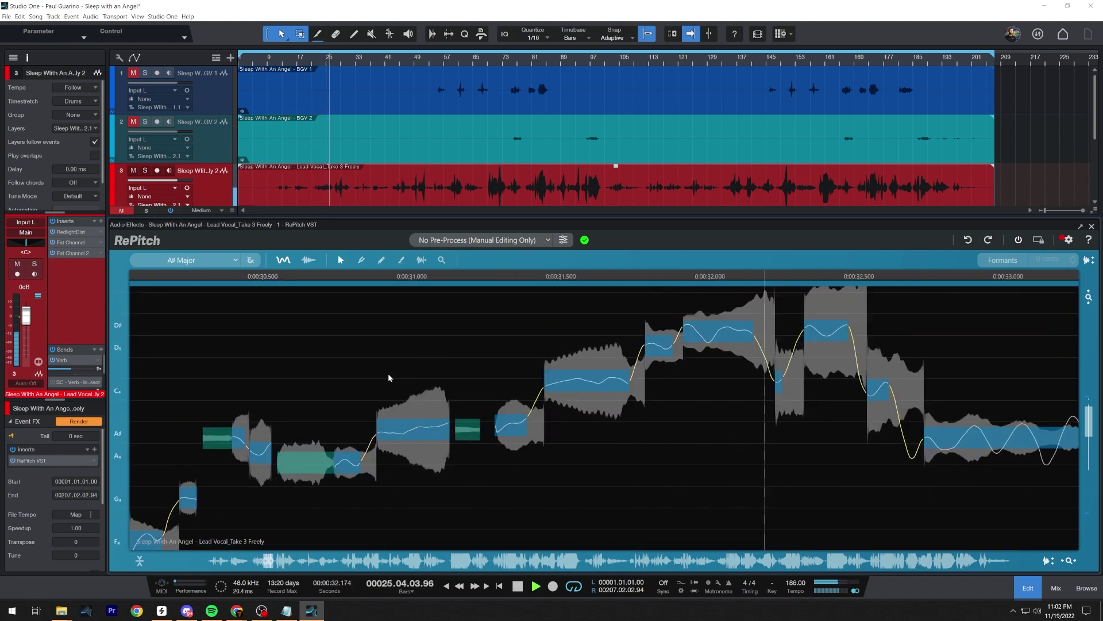
pyautogui.scroll(-1, 388, 378)
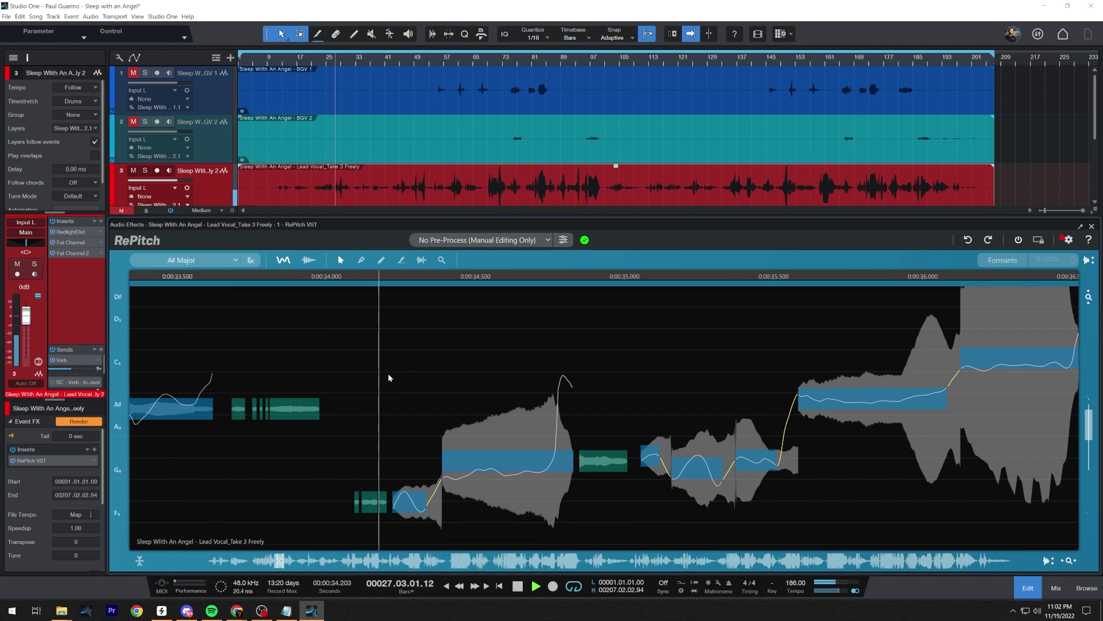
pyautogui.press('space')
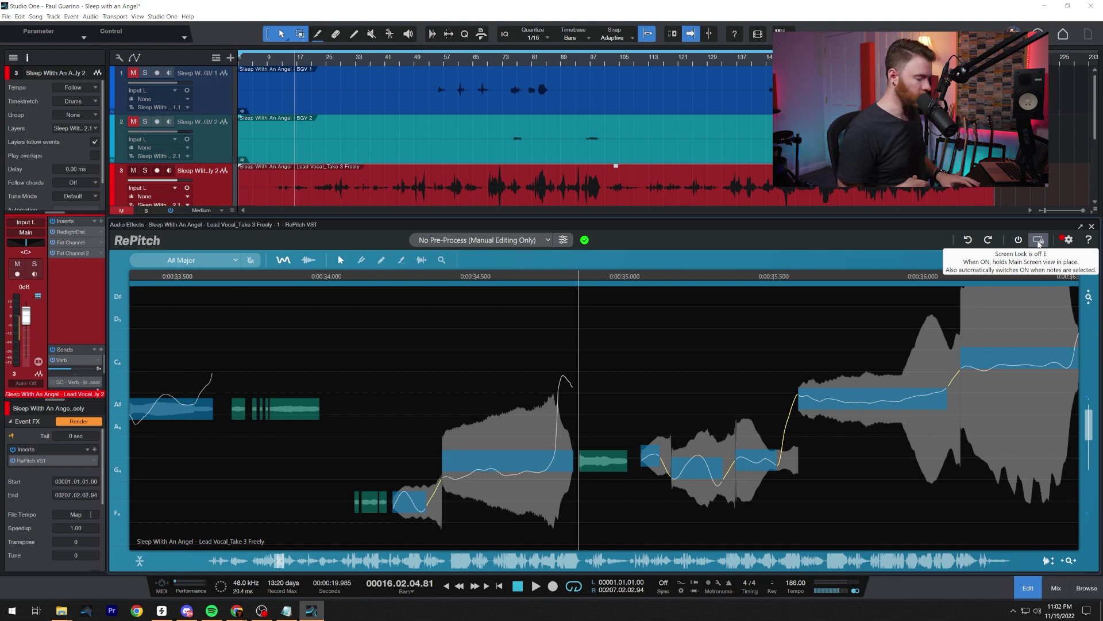
# Turn on RePitch's Screen Lock and check it with a brief play and stop.
pyautogui.click(1040, 241)
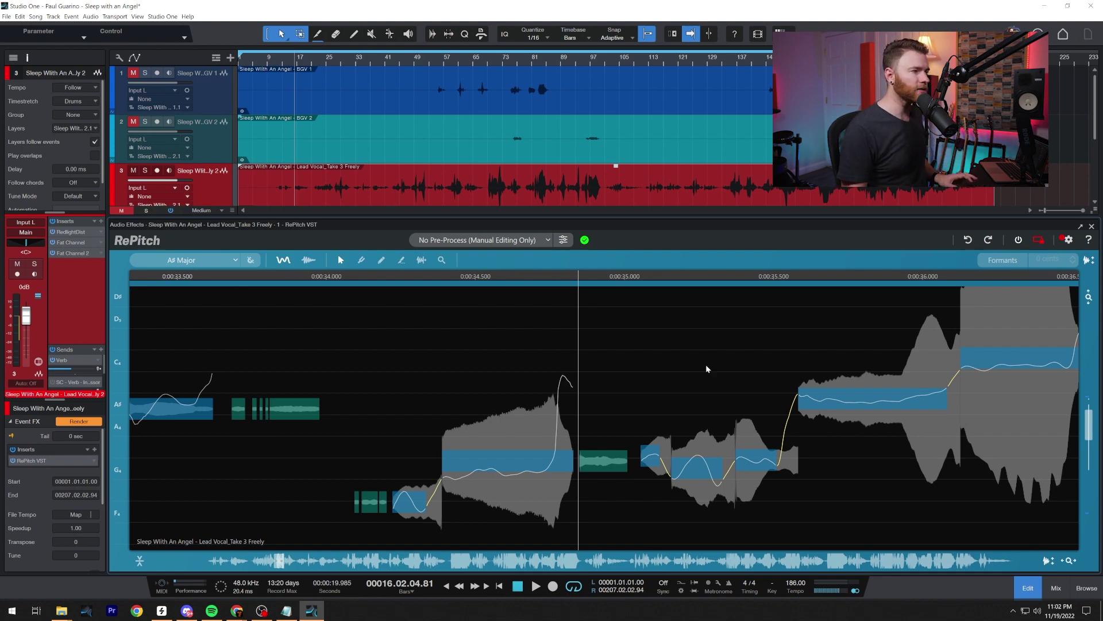
pyautogui.press('space')
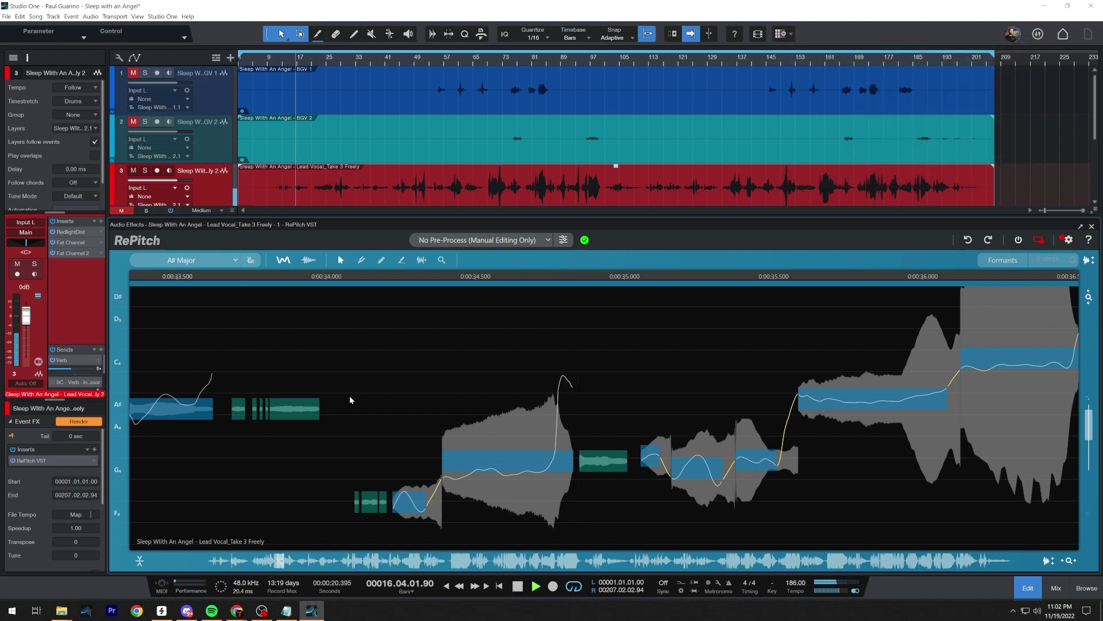
pyautogui.press('space')
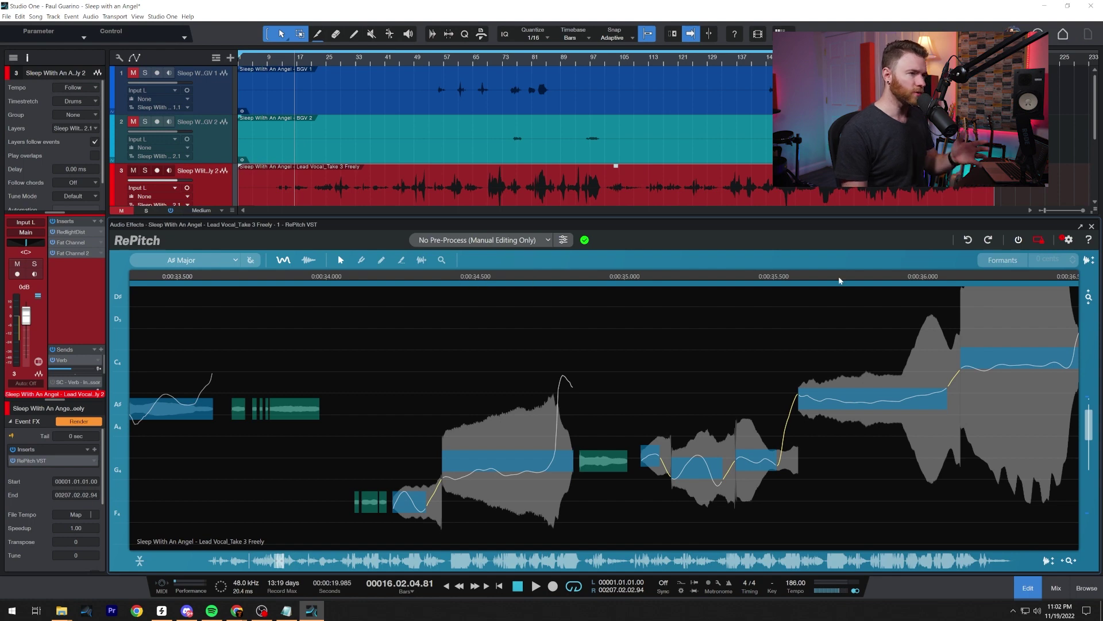
# Set RePitch's ruler display to Bar Beat in its Settings and save the change.
pyautogui.click(1068, 240)
pyautogui.click(659, 168)
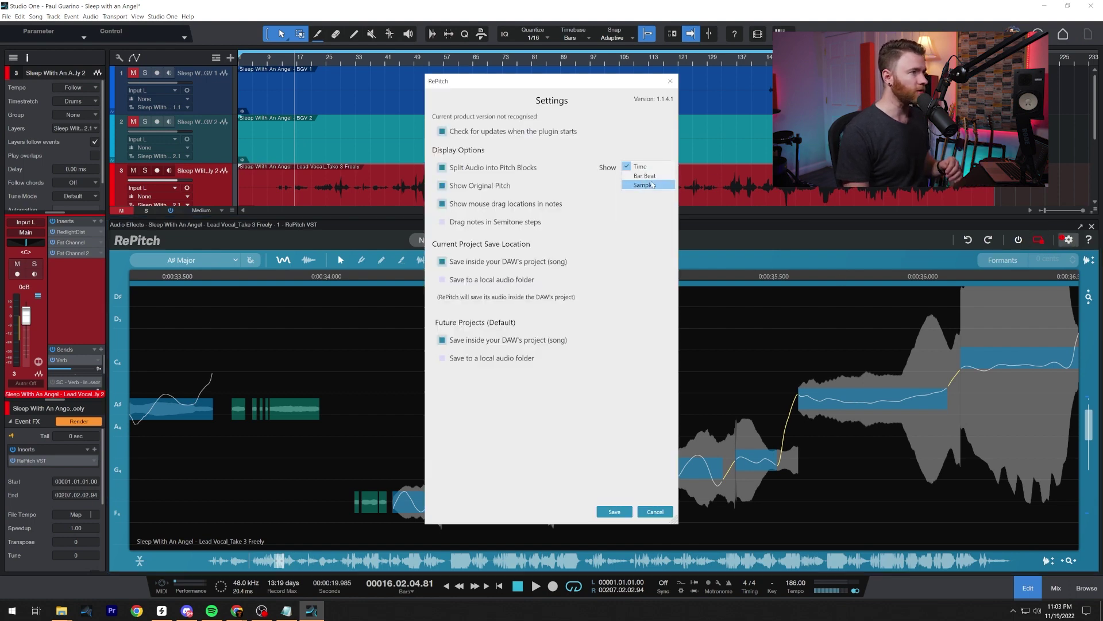
pyautogui.click(652, 180)
pyautogui.click(612, 511)
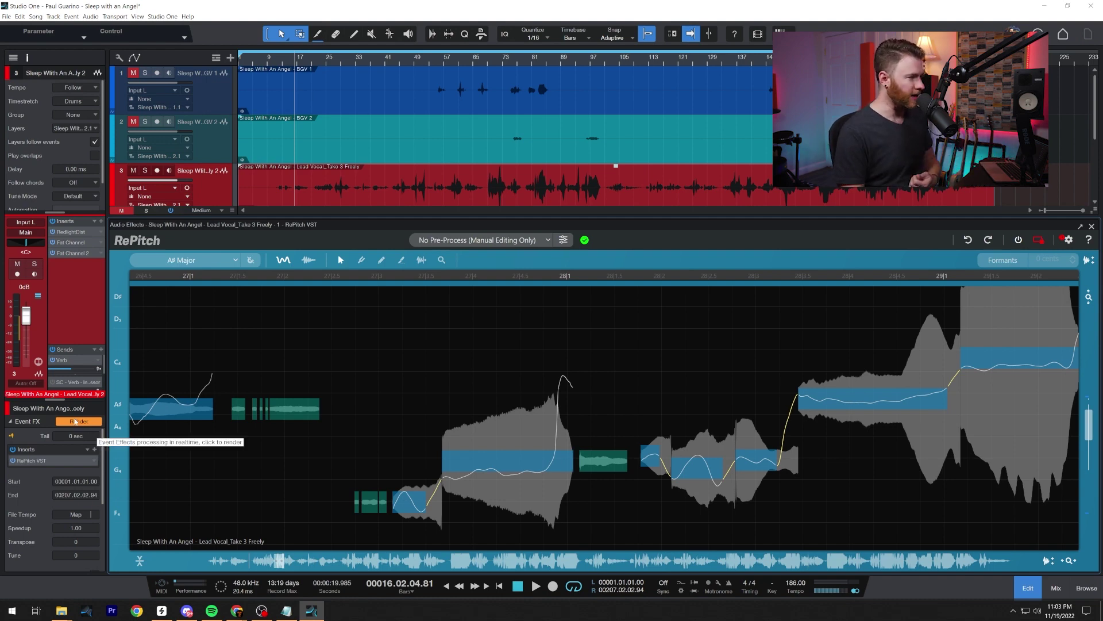
pyautogui.click(11, 423)
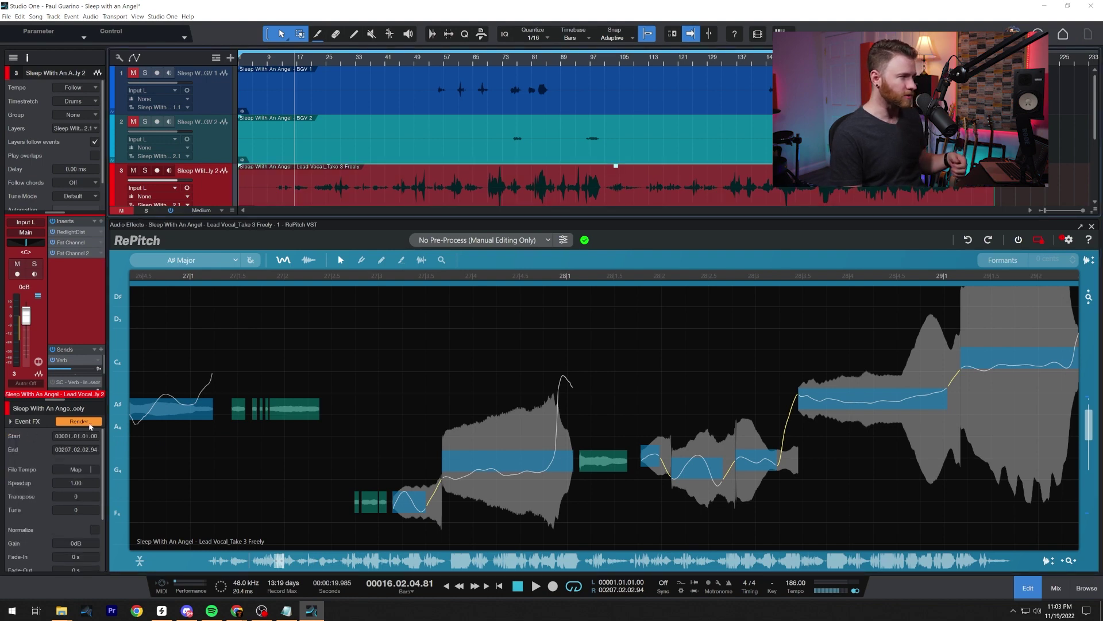
pyautogui.click(11, 423)
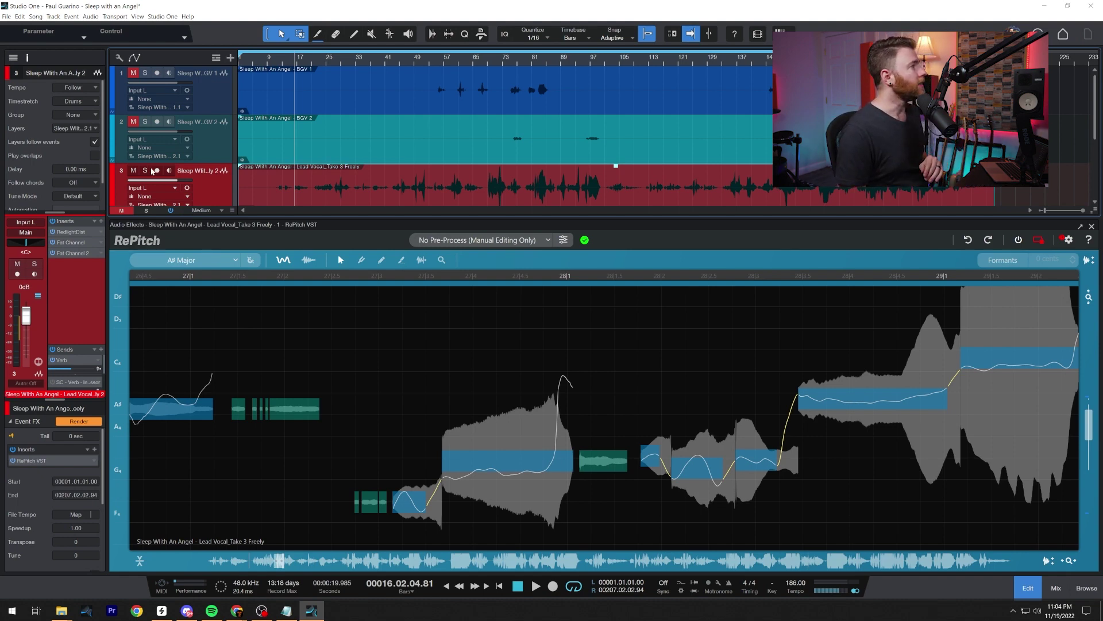
# Review the plug-in list in the Plug-In Manager from the View menu, then close it.
pyautogui.click(138, 16)
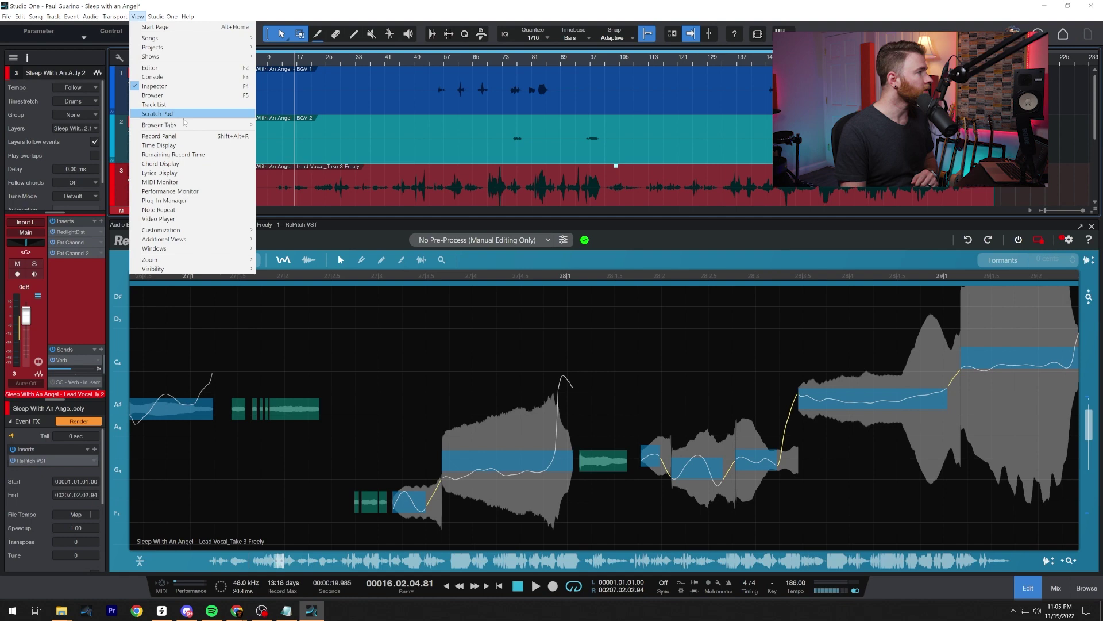
pyautogui.click(194, 201)
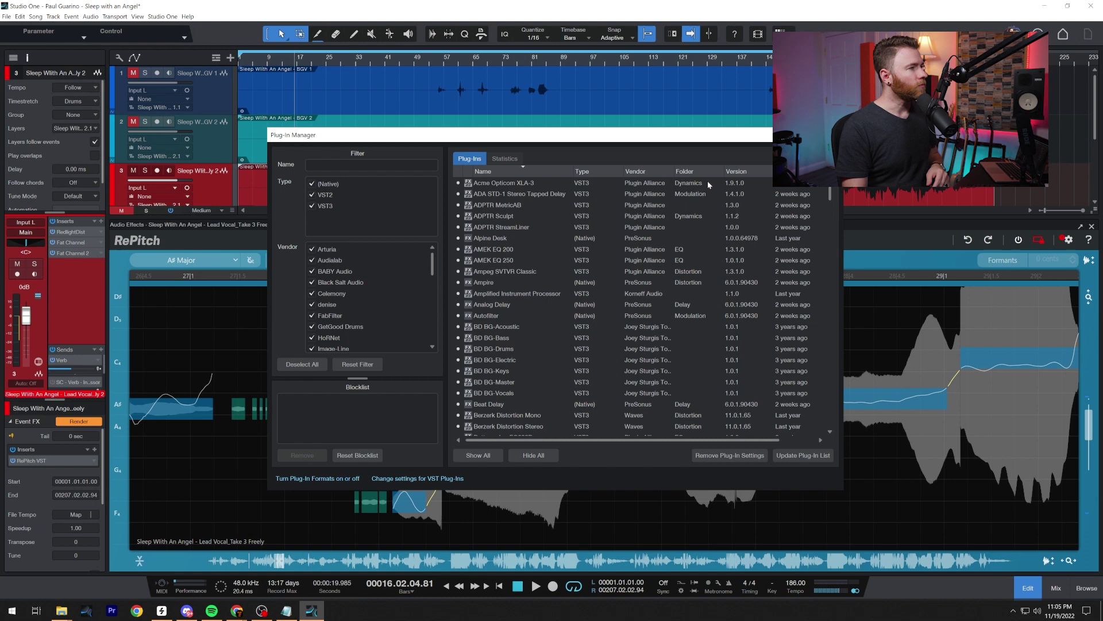
pyautogui.press('Escape')
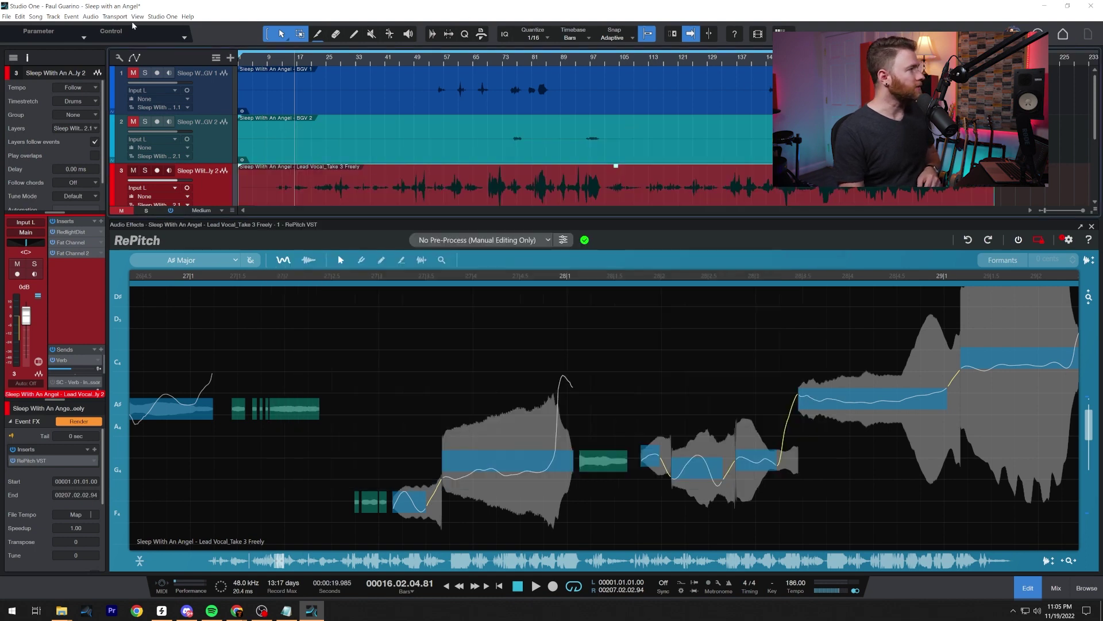
pyautogui.click(91, 17)
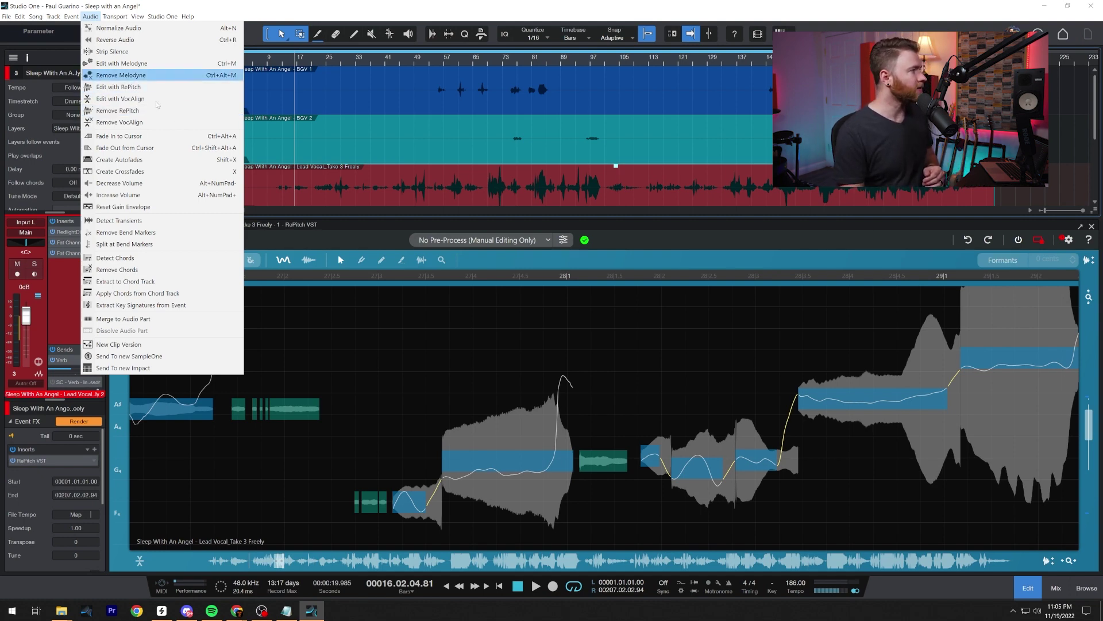
pyautogui.click(94, 18)
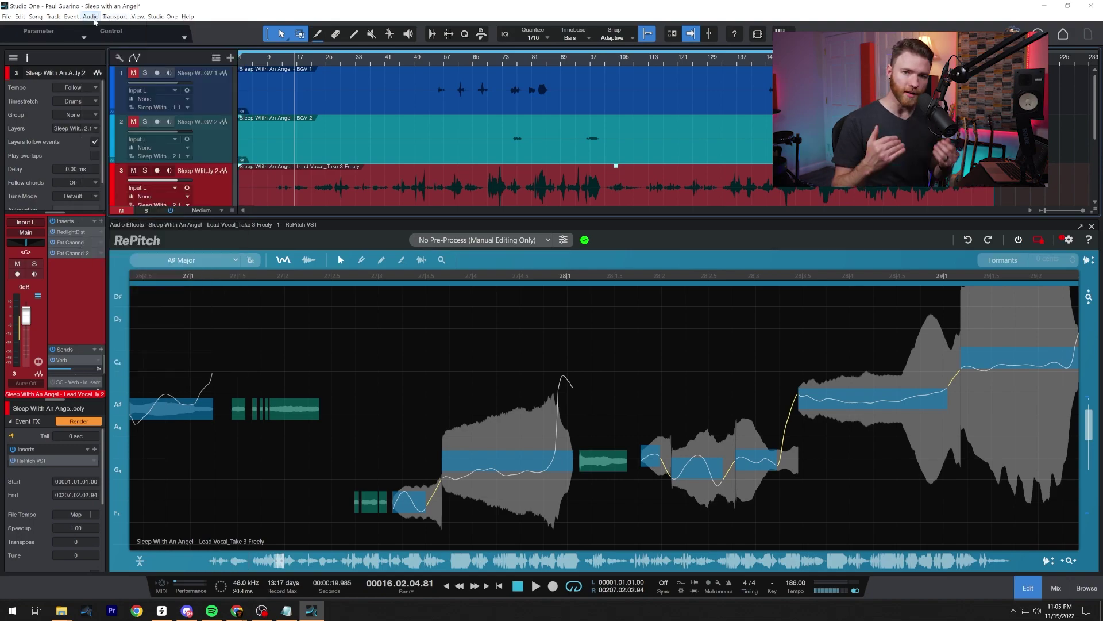